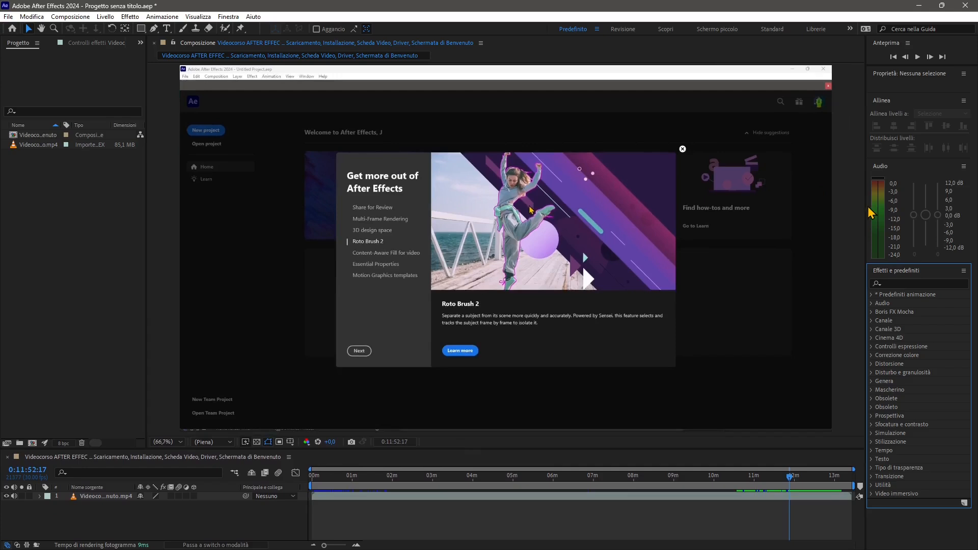
Step: Widen the side panel column and move the composition's current time to 0:11:29:20
drag(863, 207, 827, 206)
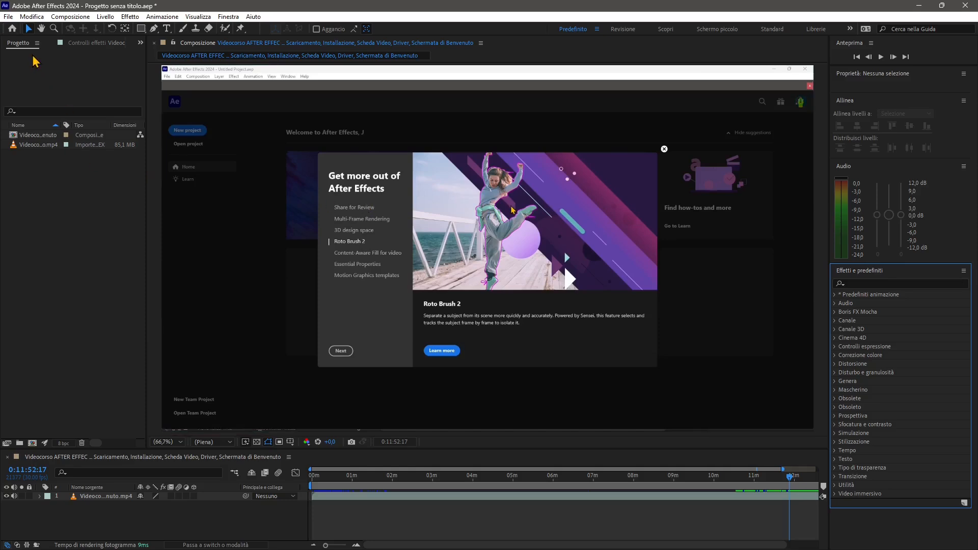
drag(387, 477, 732, 479)
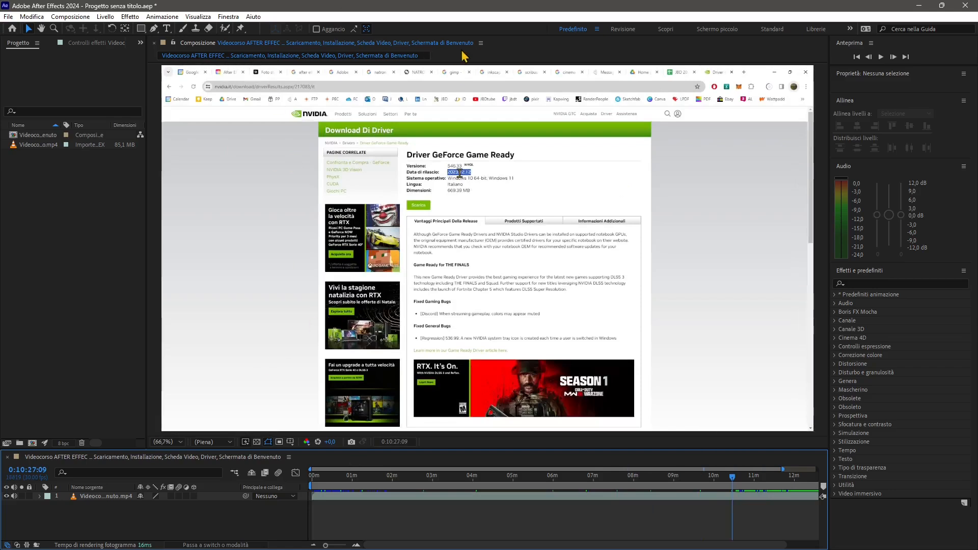
click(774, 478)
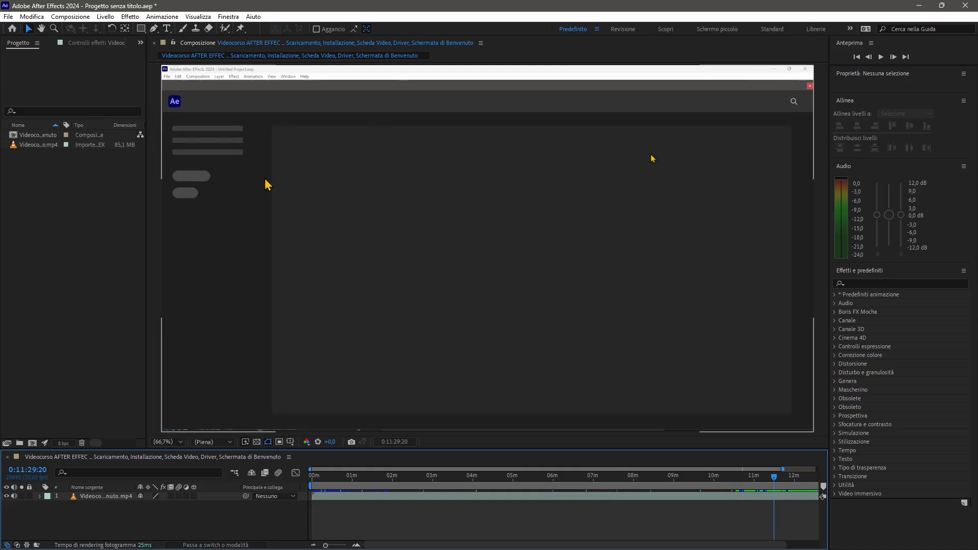
click(71, 16)
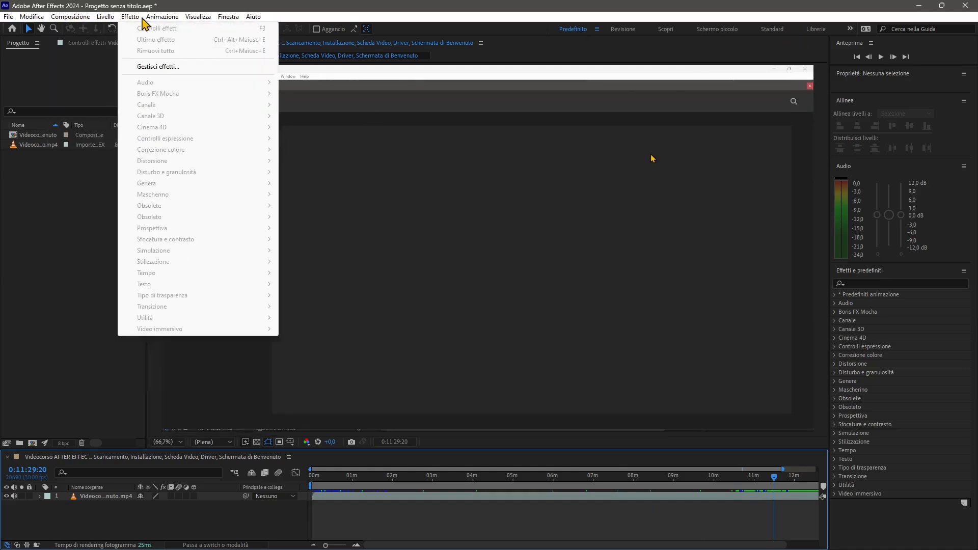
mouse_move(197, 17)
mouse_move(10, 17)
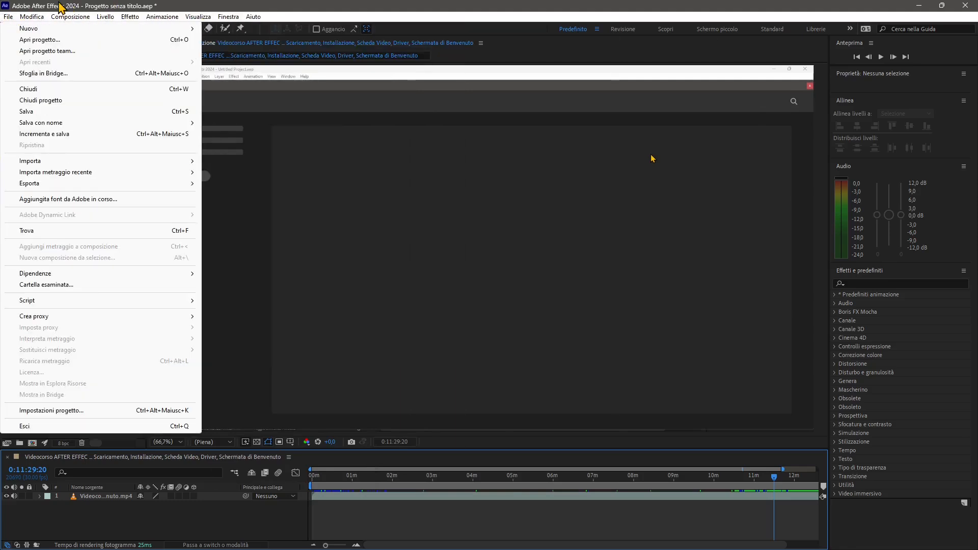
mouse_move(58, 16)
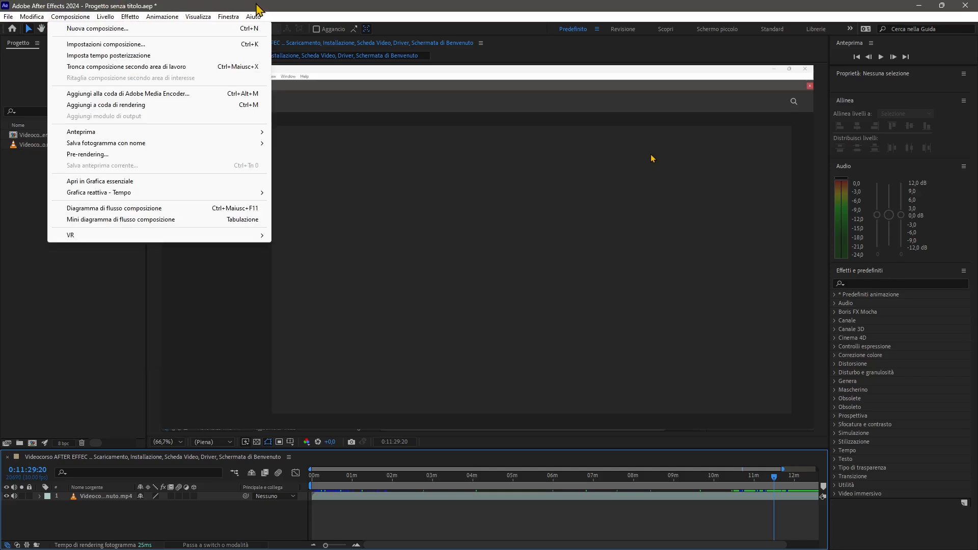
click(258, 7)
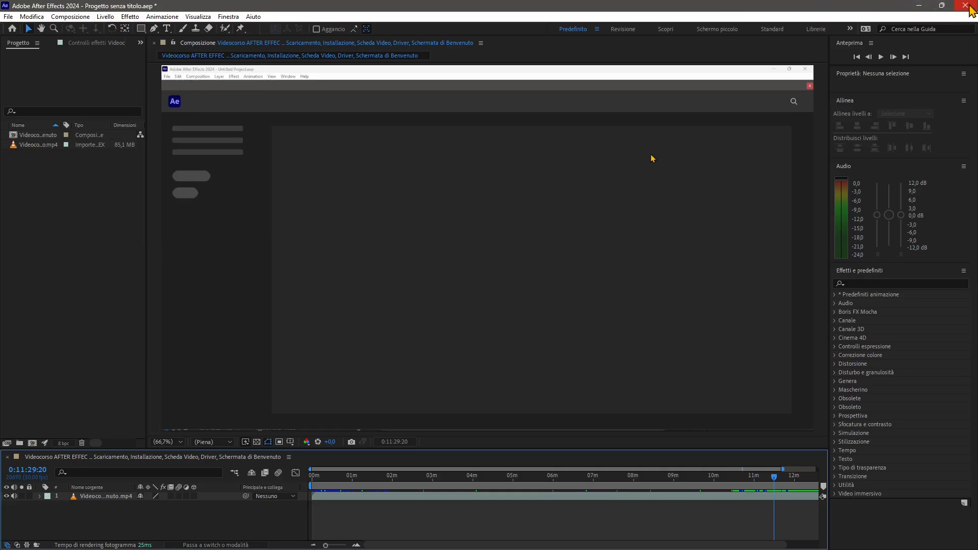
Step: Close After Effects and discard the untitled project's changes
key(ctrl+alt+n)
click(544, 291)
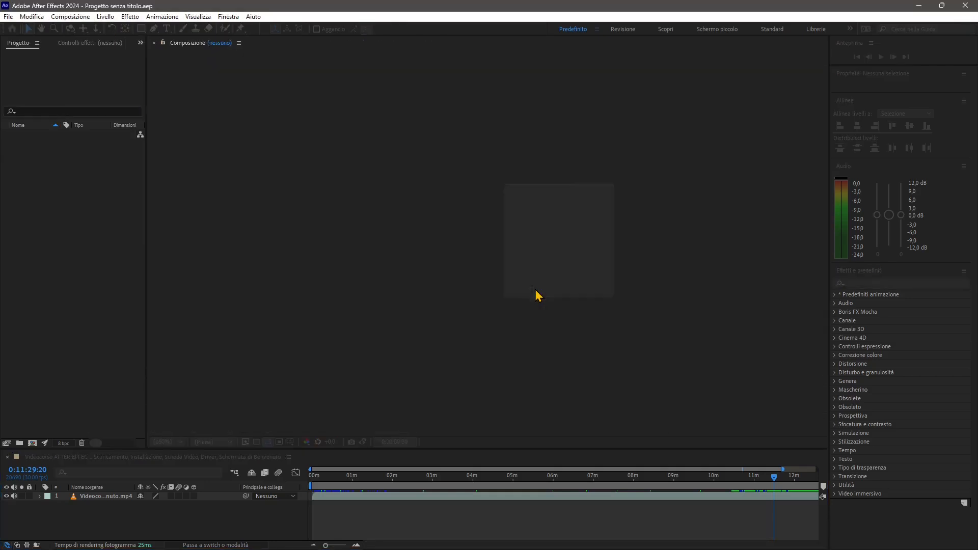
click(965, 6)
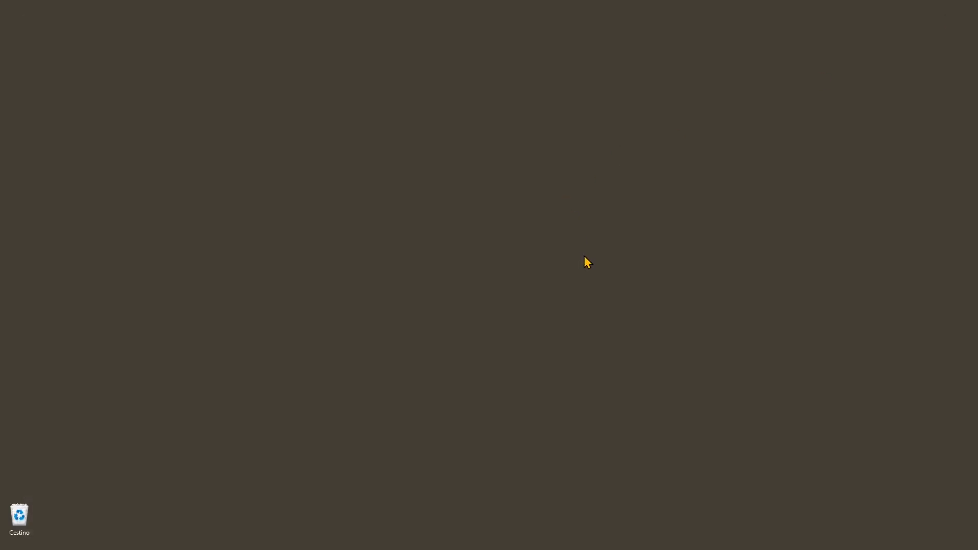
Step: Switch to File Explorer and open the Programmi folder on drive OS (C:)
key(super+e)
drag(472, 127, 459, 80)
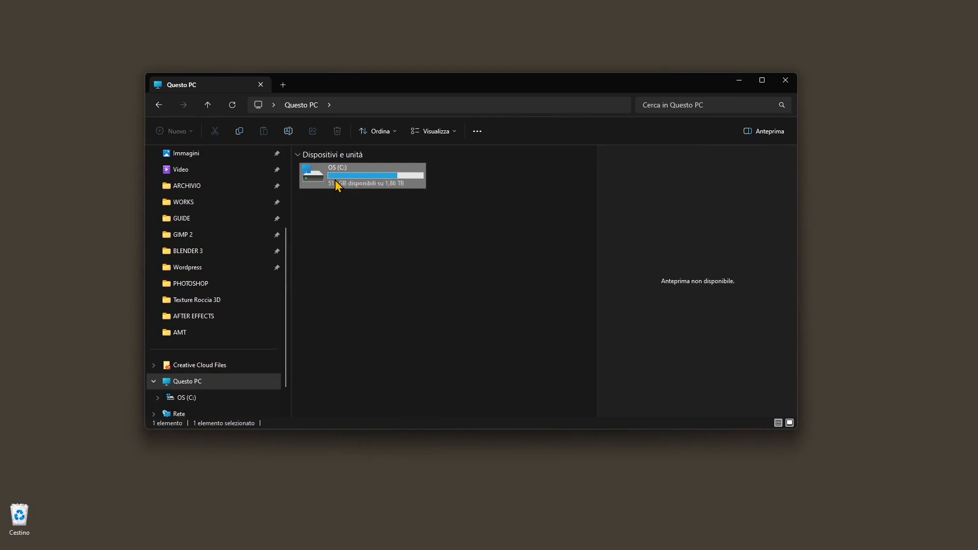
drag(328, 89, 333, 165)
double_click(346, 260)
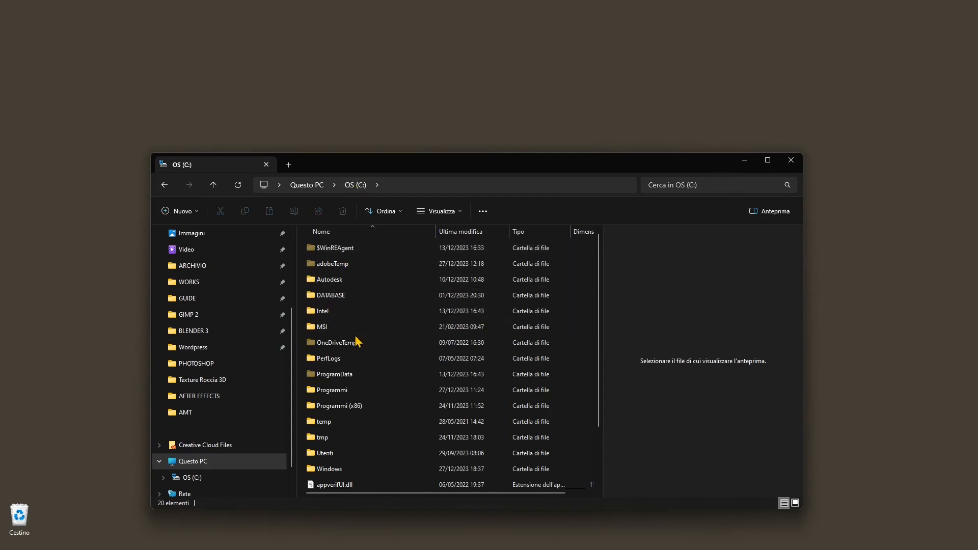
double_click(339, 393)
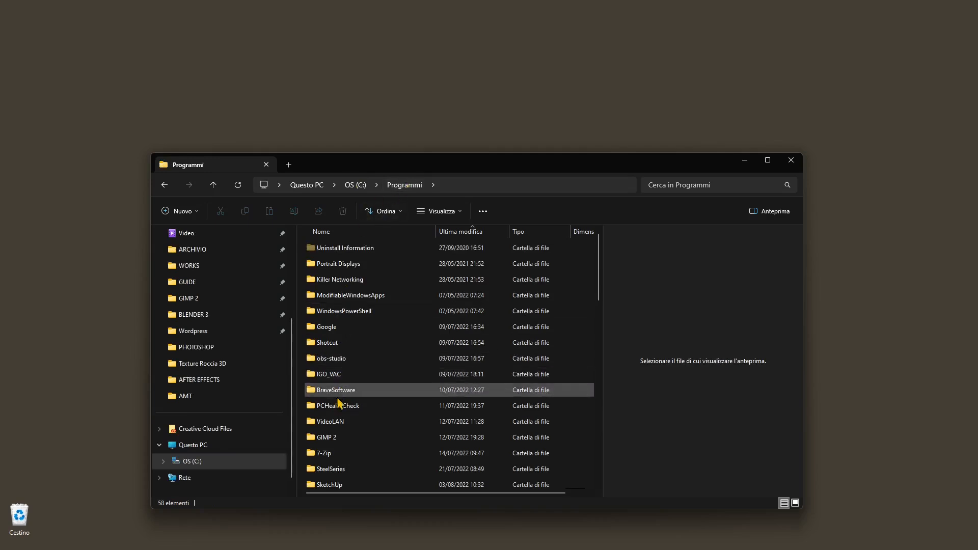
Step: Find and open the Adobe folder inside Programmi and show its full path
click(345, 283)
key(a)
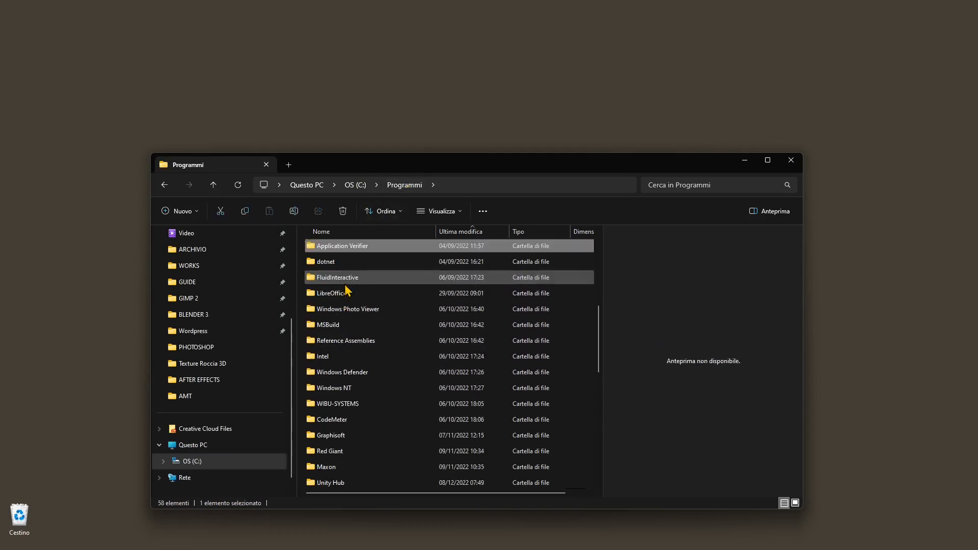
key(a)
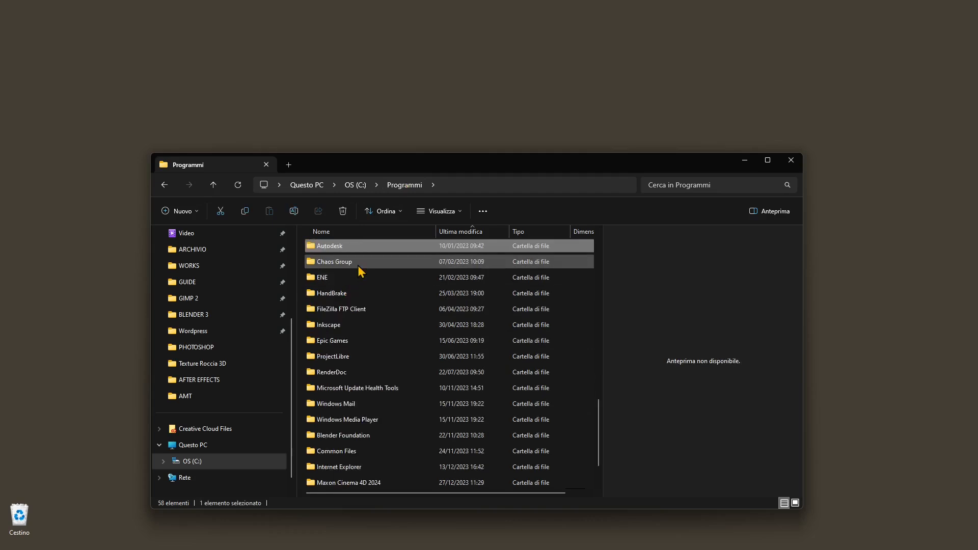
key(a)
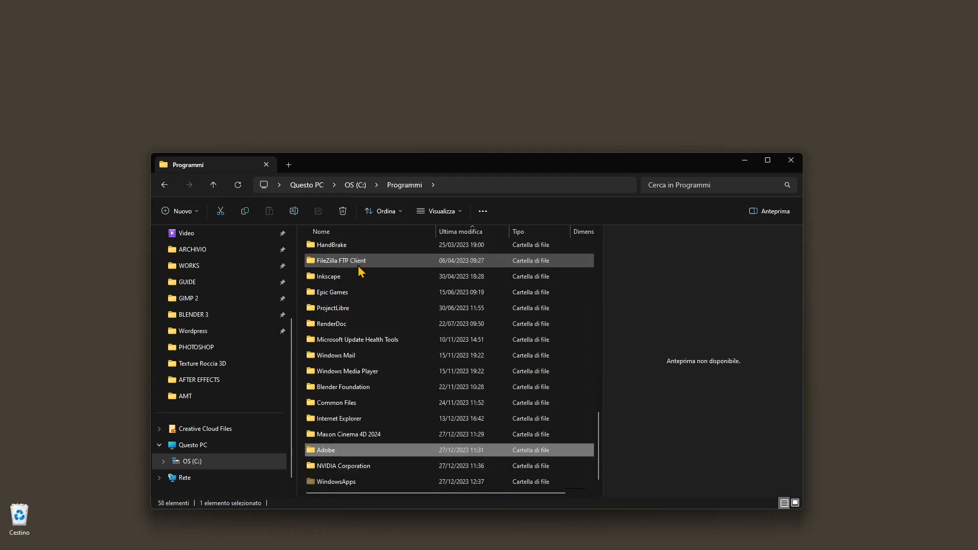
double_click(332, 451)
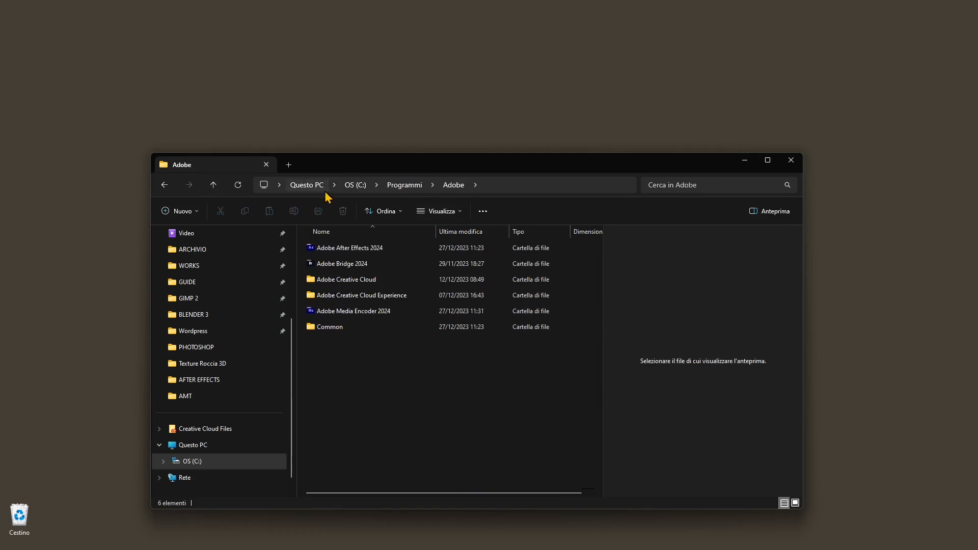
click(505, 187)
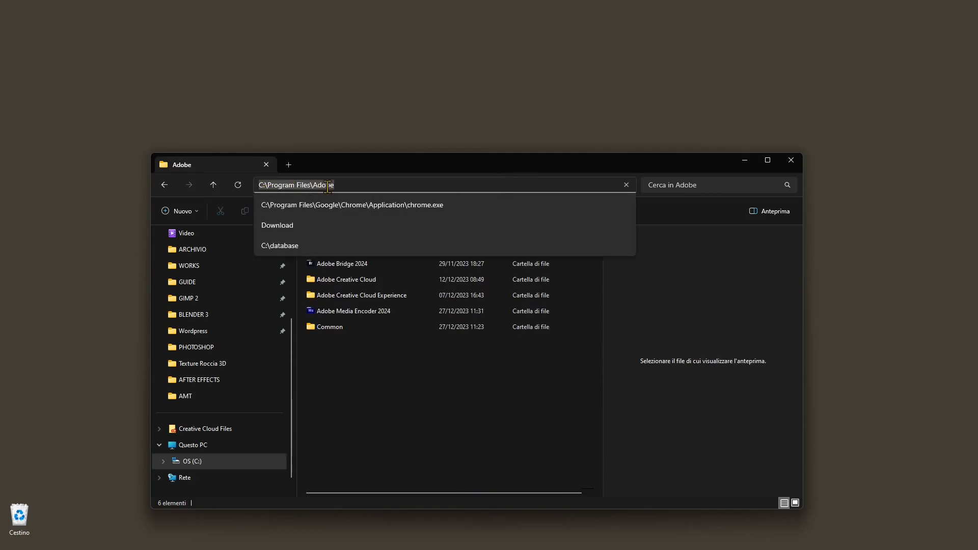
click(379, 421)
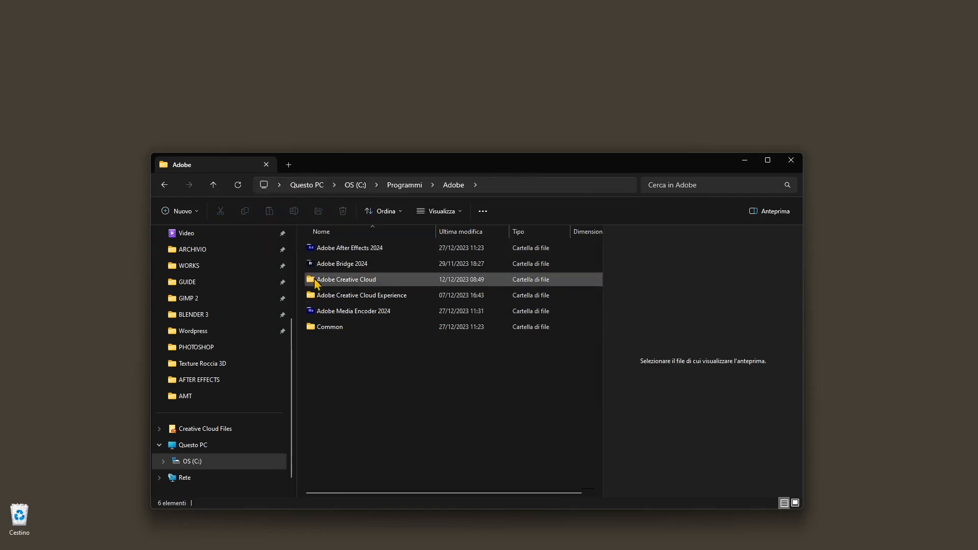
Step: Go to Adobe After Effects 2024 > Support Files > AMT and select application.xml, moving the window higher on the desktop
click(357, 249)
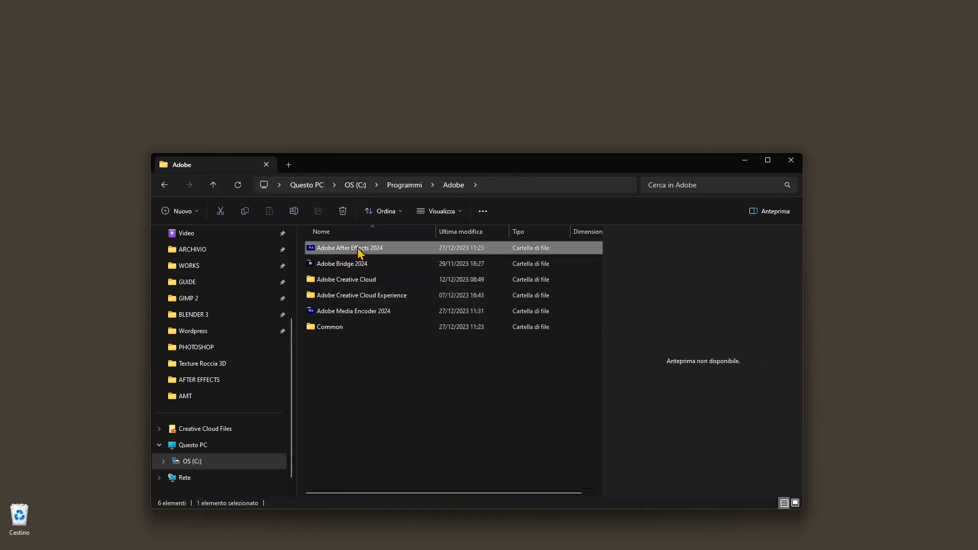
double_click(351, 250)
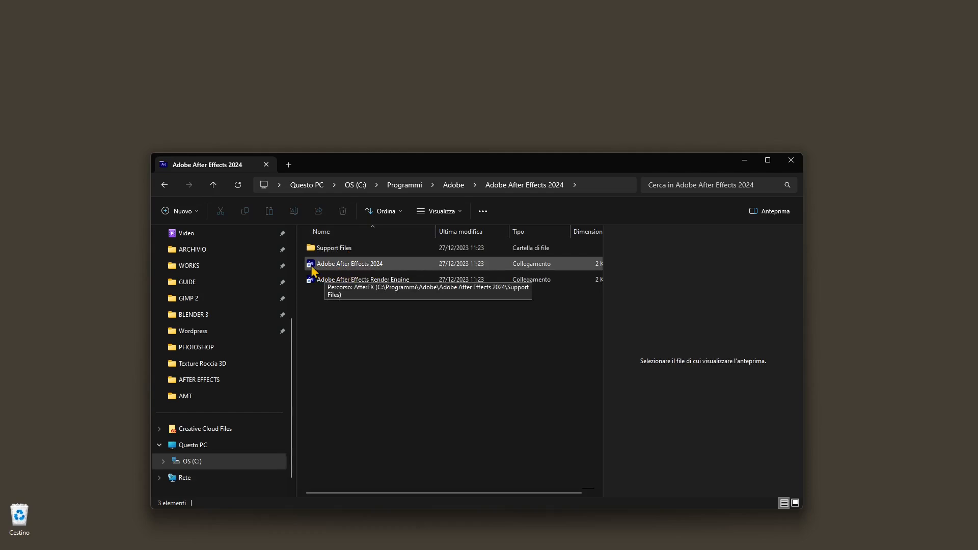
double_click(334, 249)
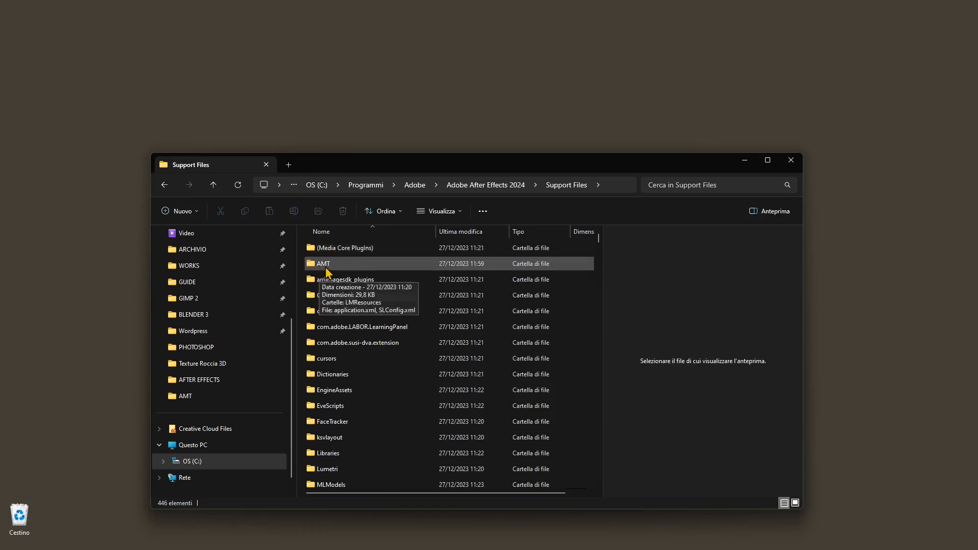
double_click(321, 266)
click(356, 267)
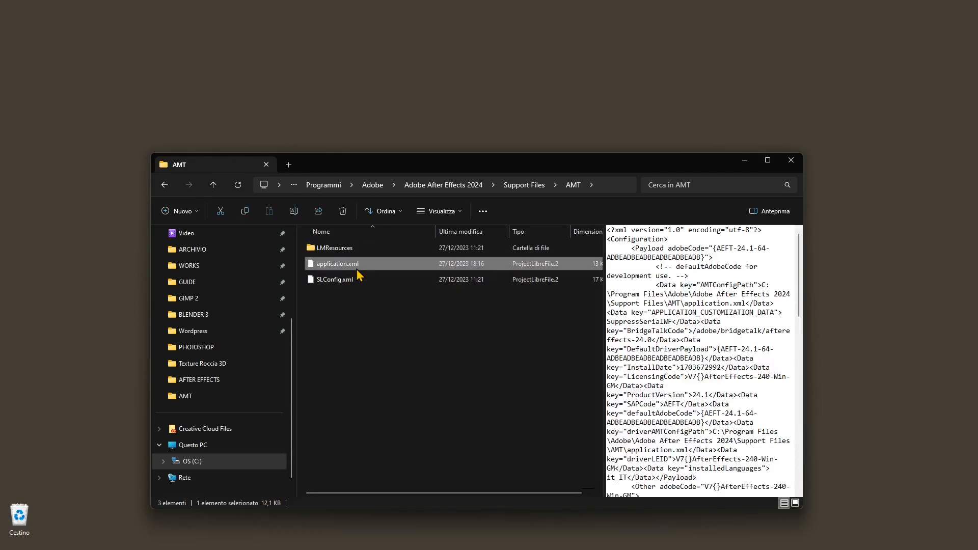
drag(437, 167, 449, 115)
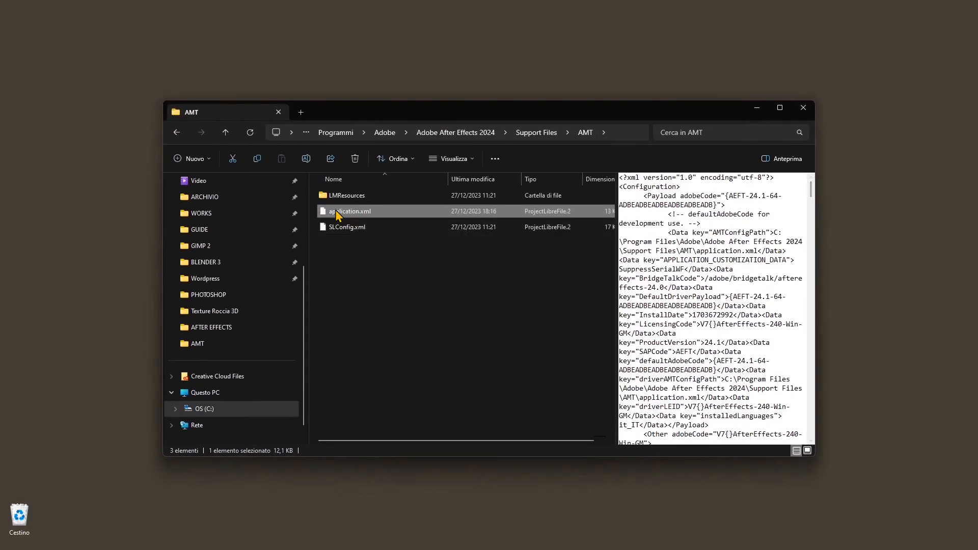
right_click(343, 218)
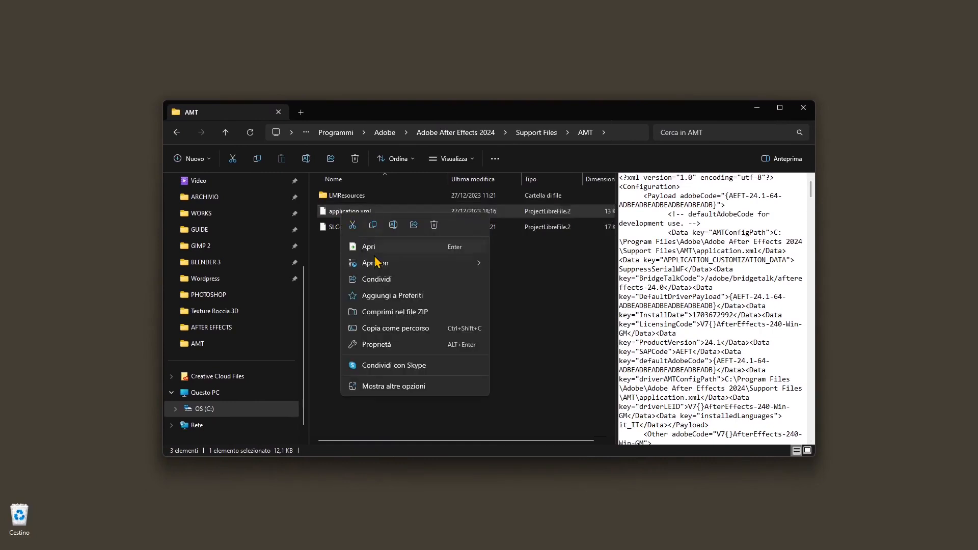
mouse_move(477, 263)
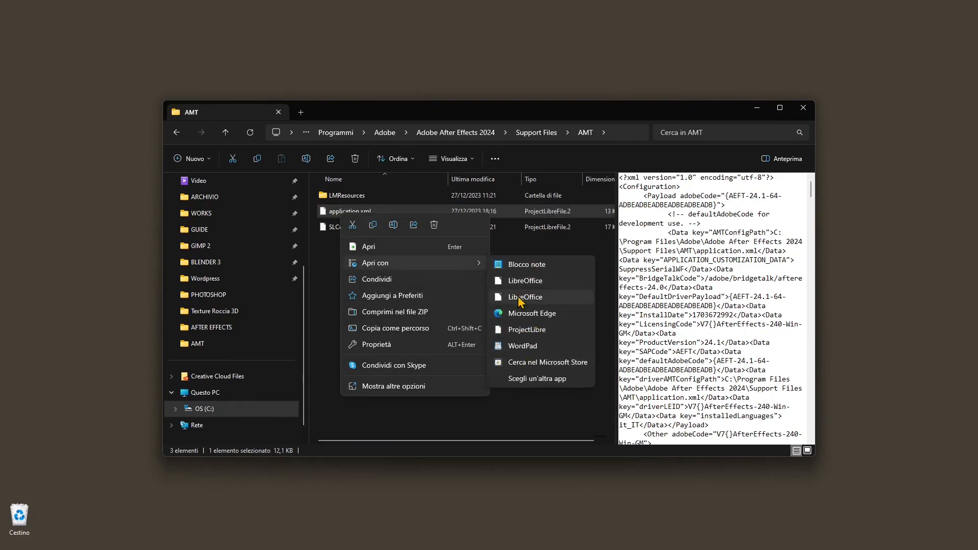
click(330, 255)
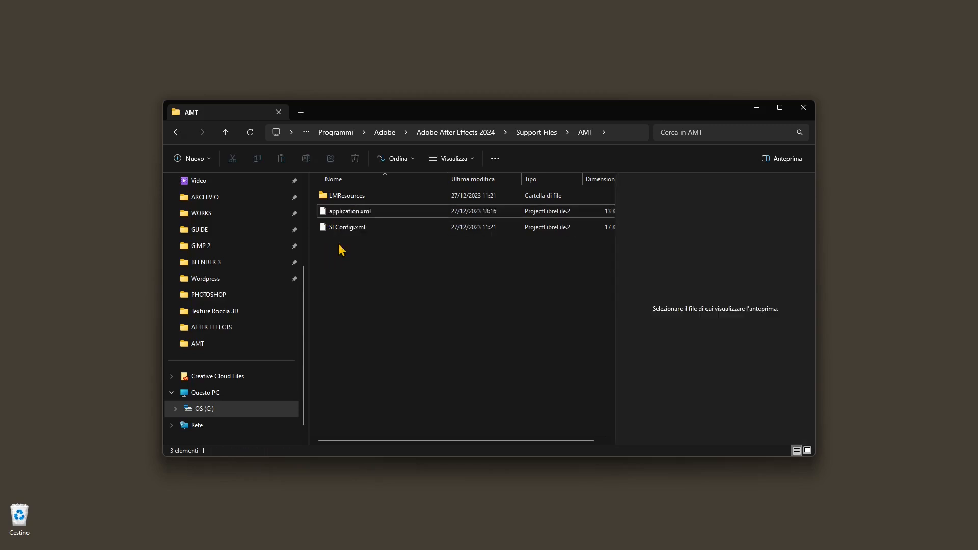
Step: View the general properties of application.xml and close them without changes
right_click(344, 218)
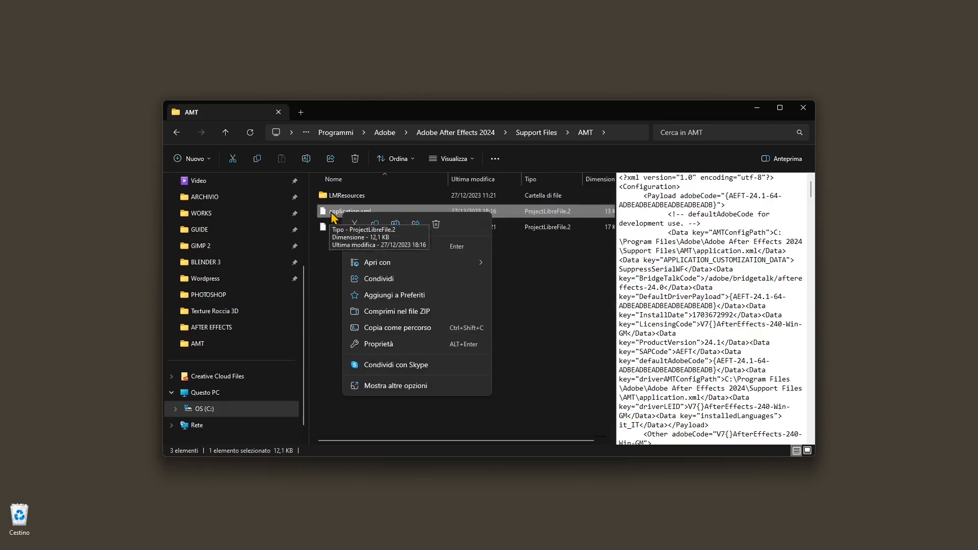
click(395, 345)
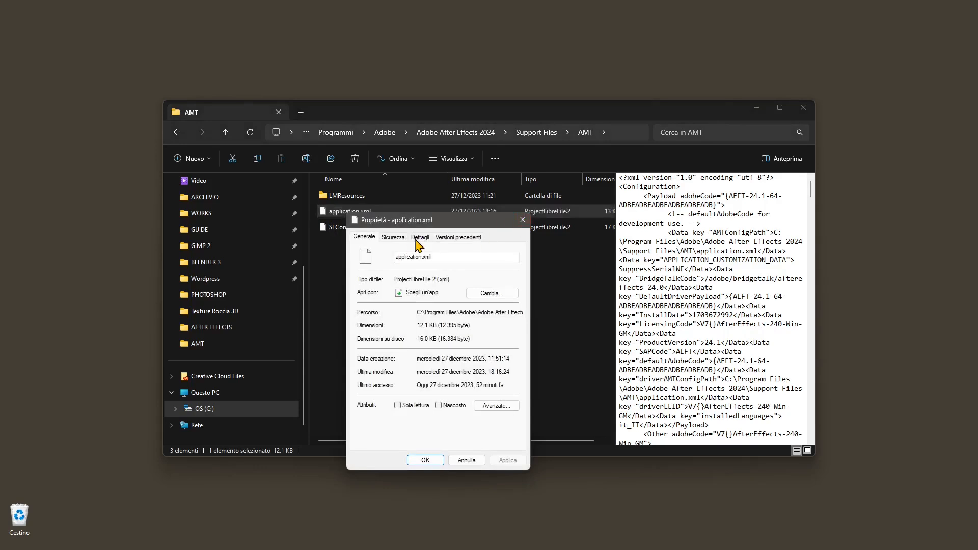
click(522, 219)
click(386, 287)
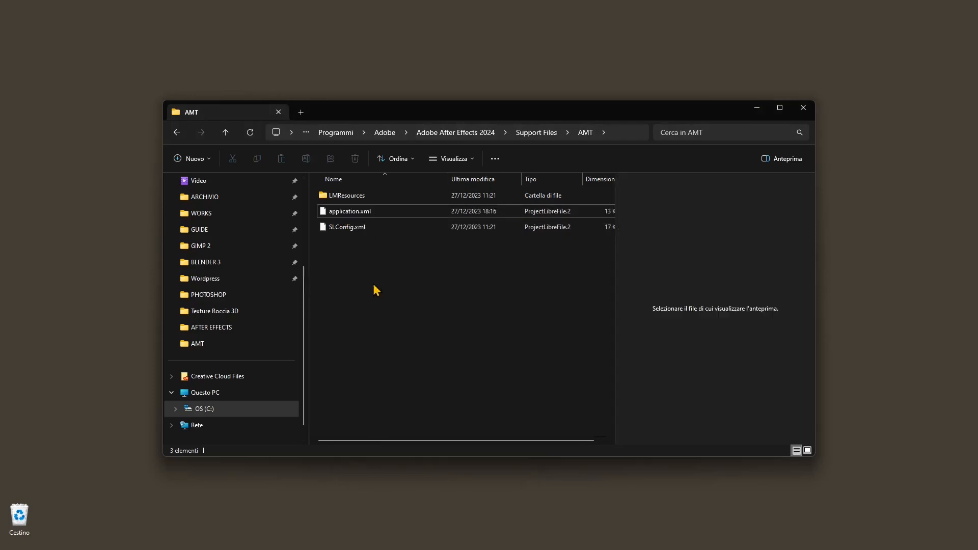
Step: Open application.xml with Notepad (Blocco note)
right_click(336, 218)
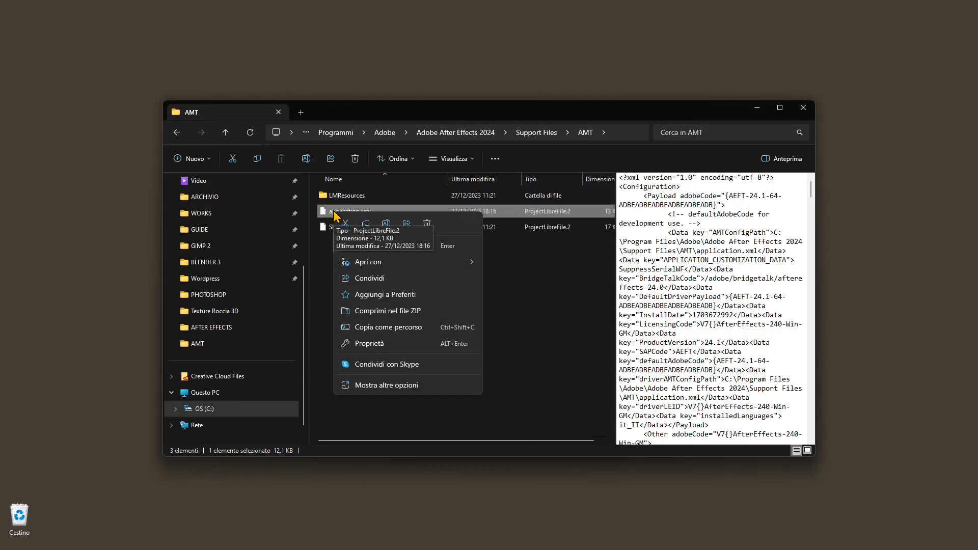
click(382, 386)
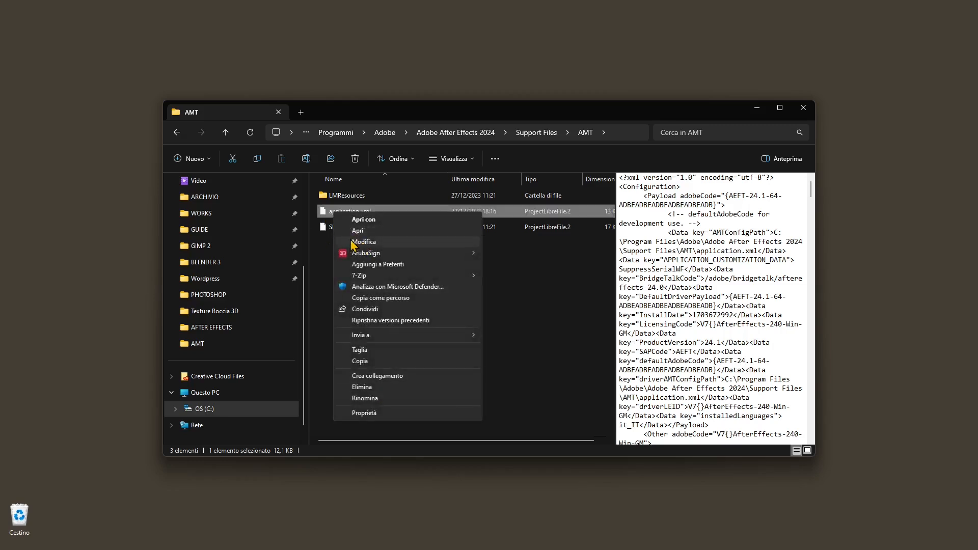
right_click(331, 215)
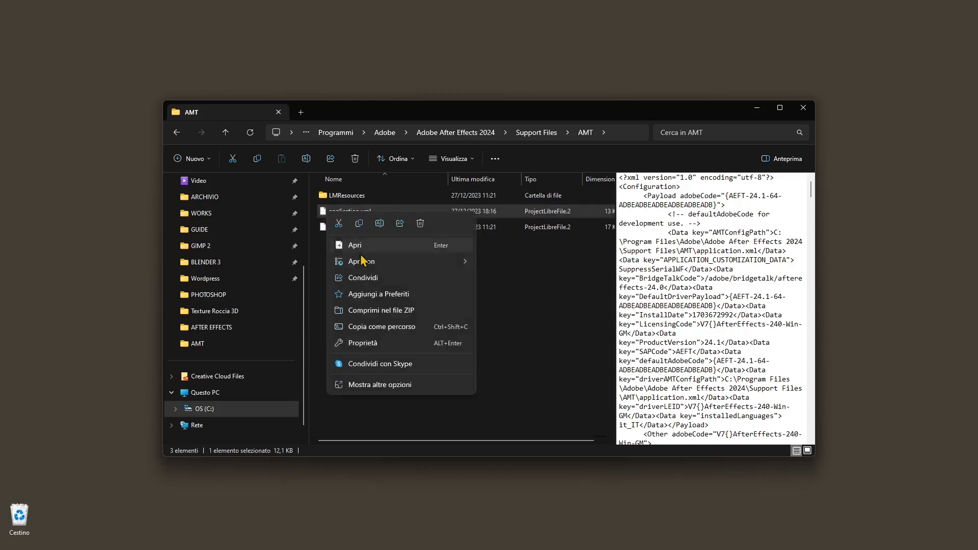
mouse_move(357, 262)
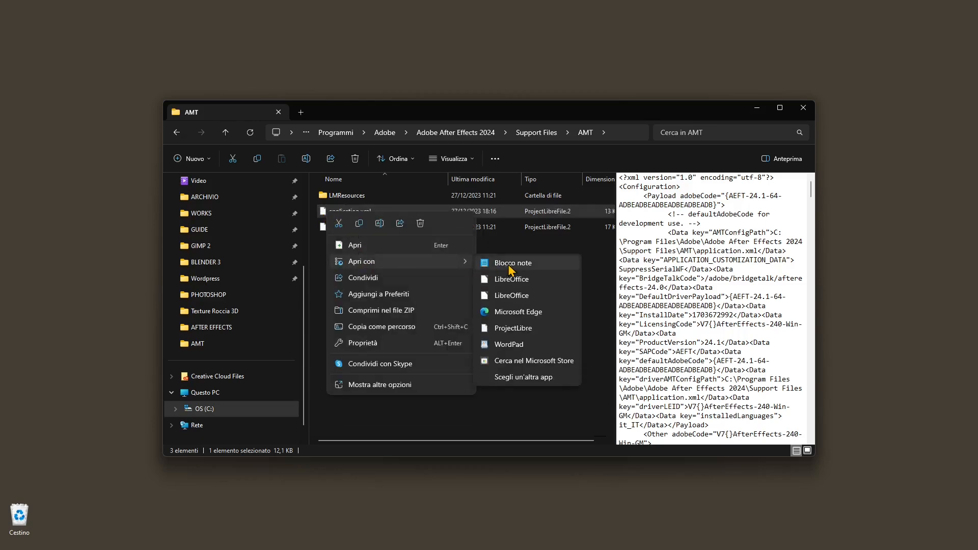
click(509, 270)
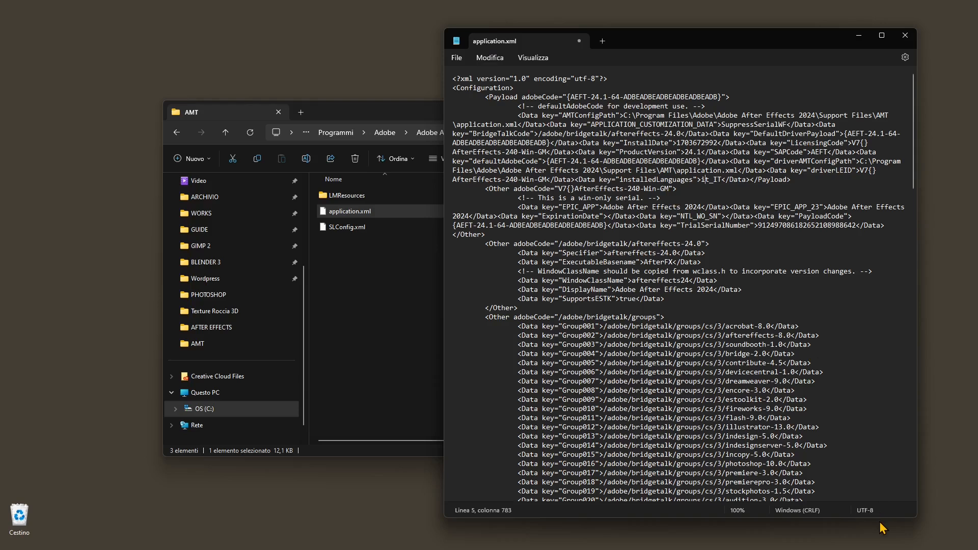
Step: Shorten the Notepad window and locate the installedLanguages value it_IT in application.xml
drag(886, 517, 850, 214)
click(726, 181)
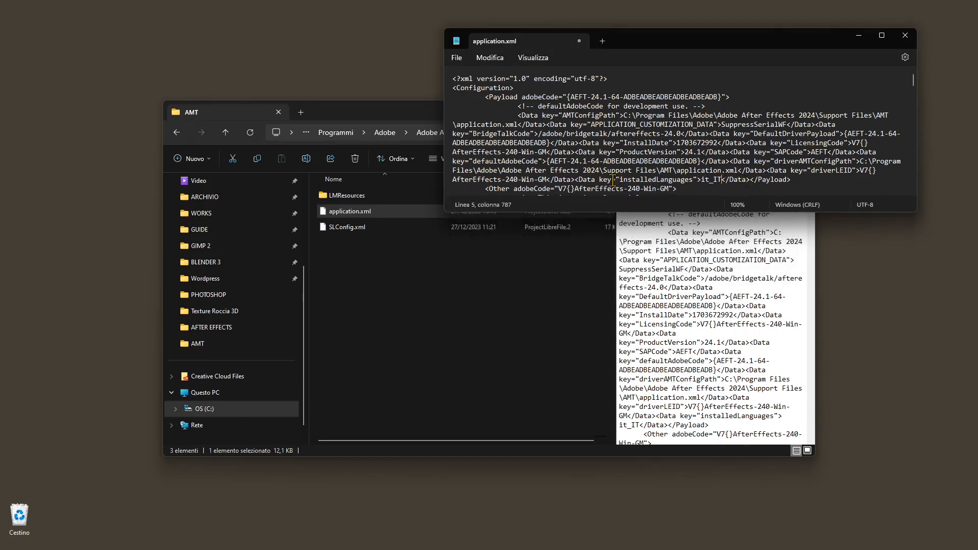
drag(723, 180, 698, 182)
triple_click(676, 183)
click(675, 181)
Step: Search the text of application.xml for the language code it_IT
key(ctrl+f)
text(en_)
click(640, 84)
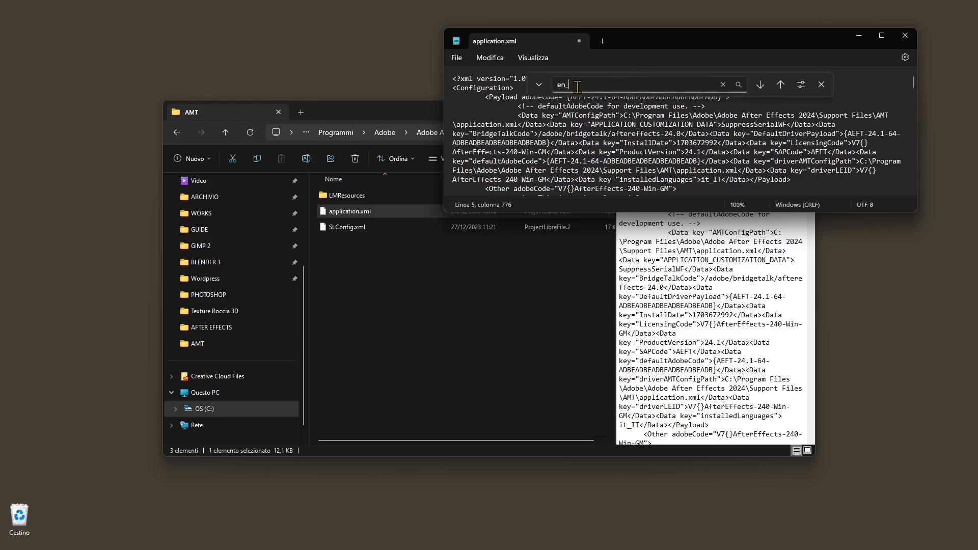
double_click(560, 87)
key(Return)
Step: Try fr_FR and de_DE as the installedLanguages value and restore it to it_IT
click(707, 183)
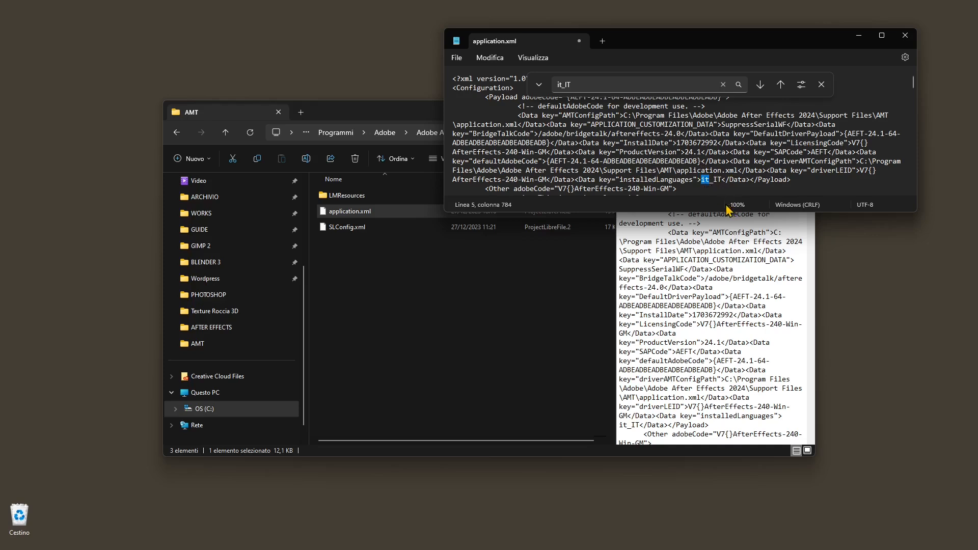
text(frFRd)
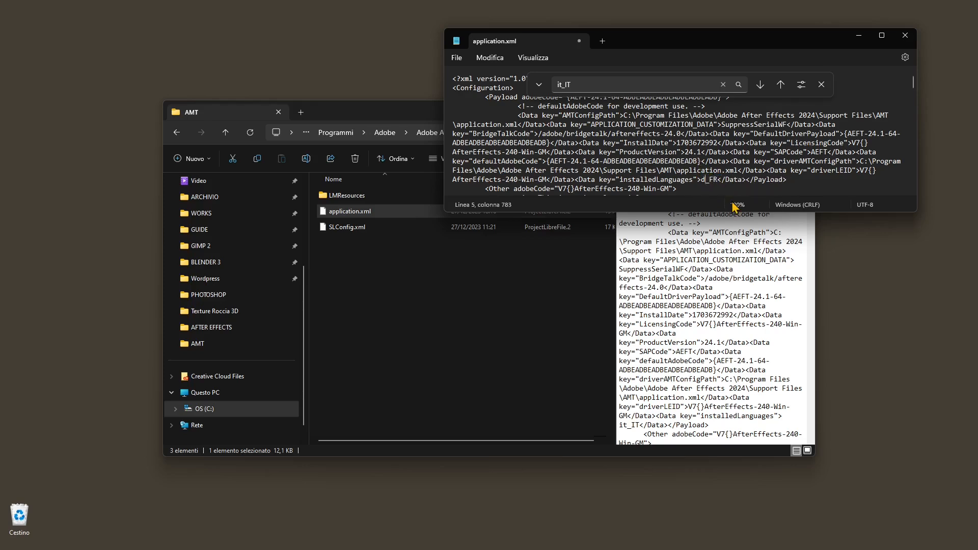
text(e)
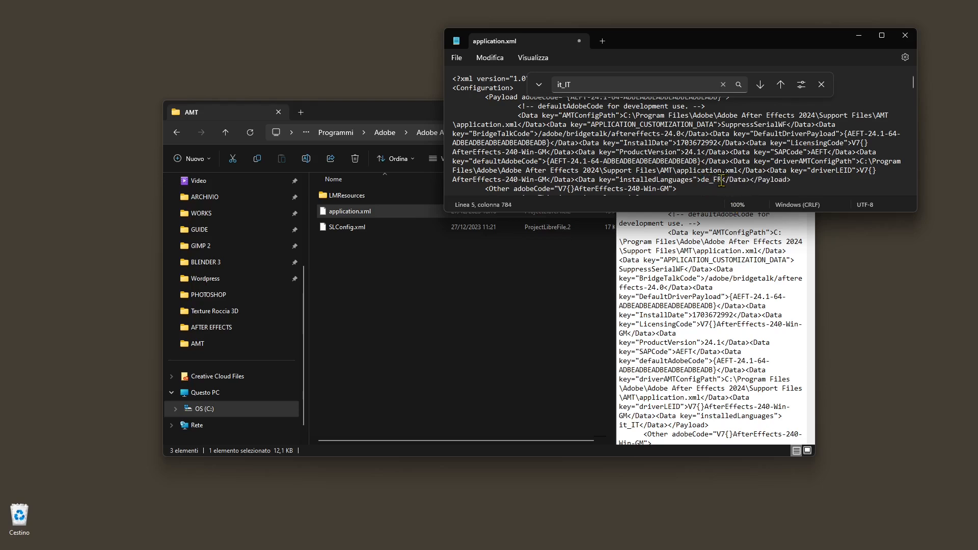
text(DE)
key(BackSpace)
key(BackSpace)
key(BackSpace)
key(BackSpace)
key(BackSpace)
text(it)
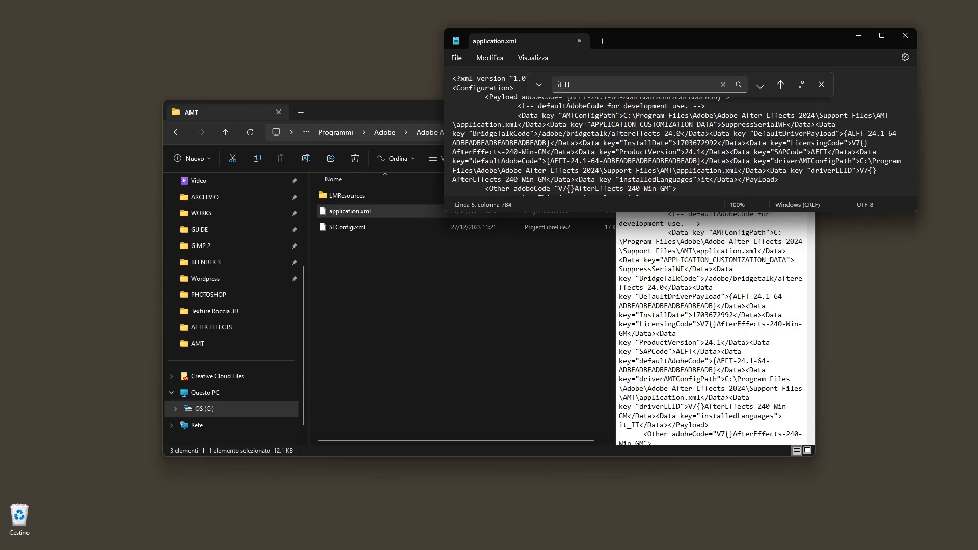
text(_IT)
Step: Change the installedLanguages value to en_US and save application.xml
drag(709, 180, 734, 189)
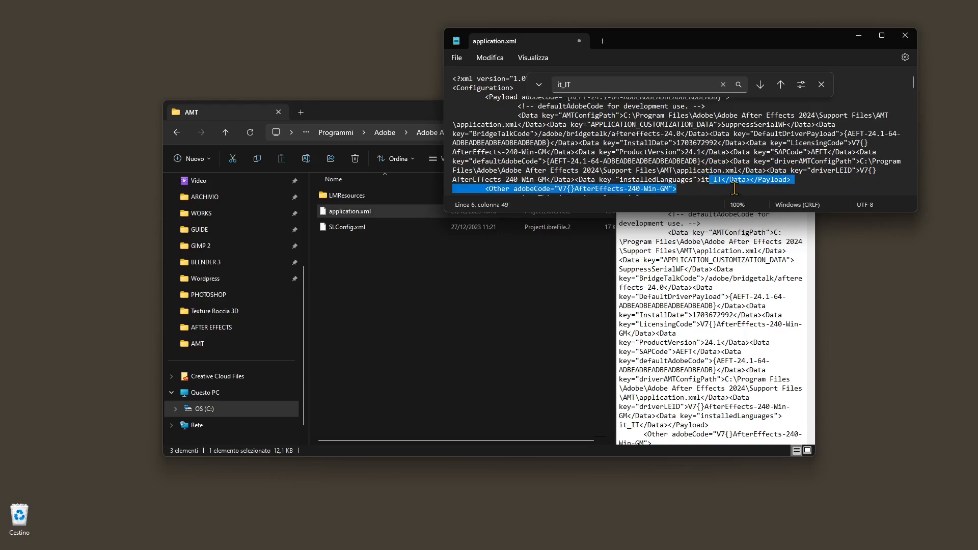
key(Left)
key(BackSpace)
key(BackSpace)
text(en)
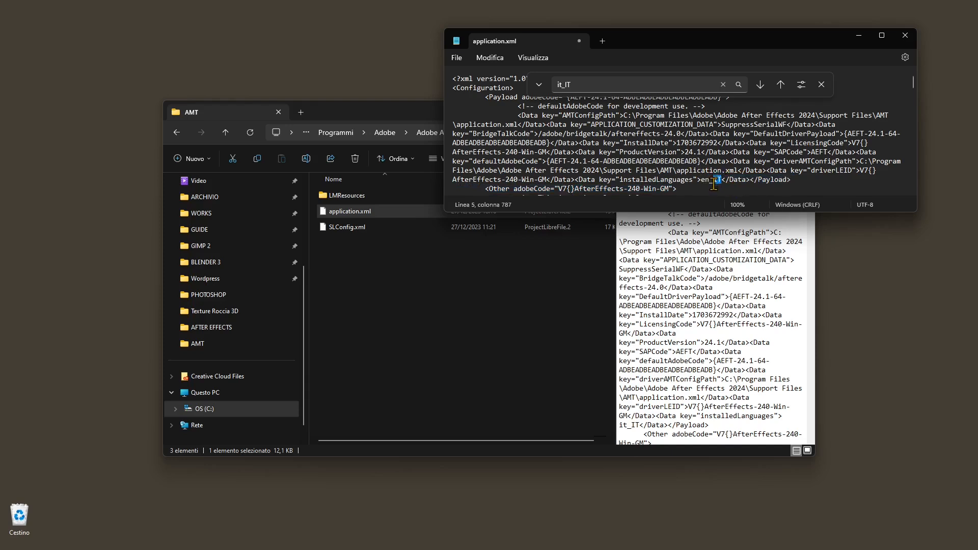
key(BackSpace)
text(US)
click(457, 58)
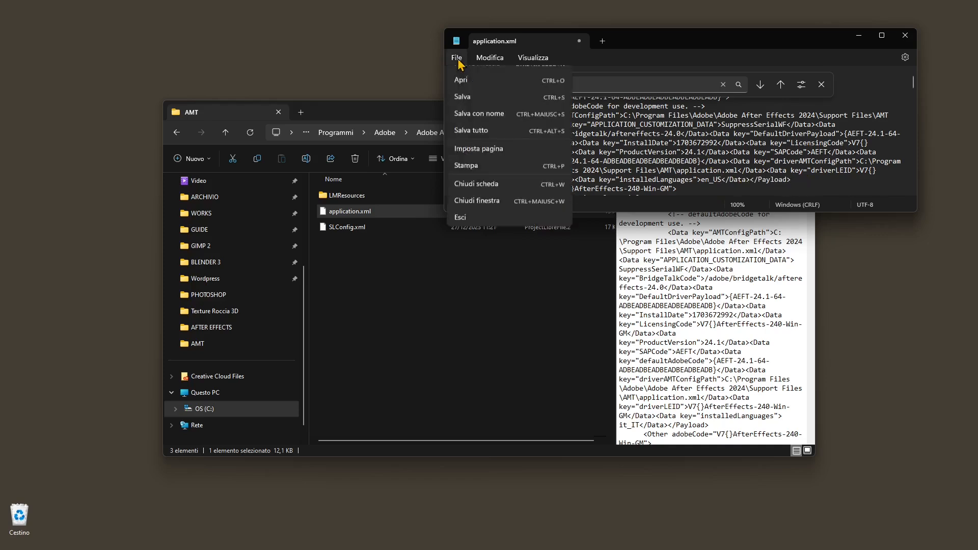
click(468, 126)
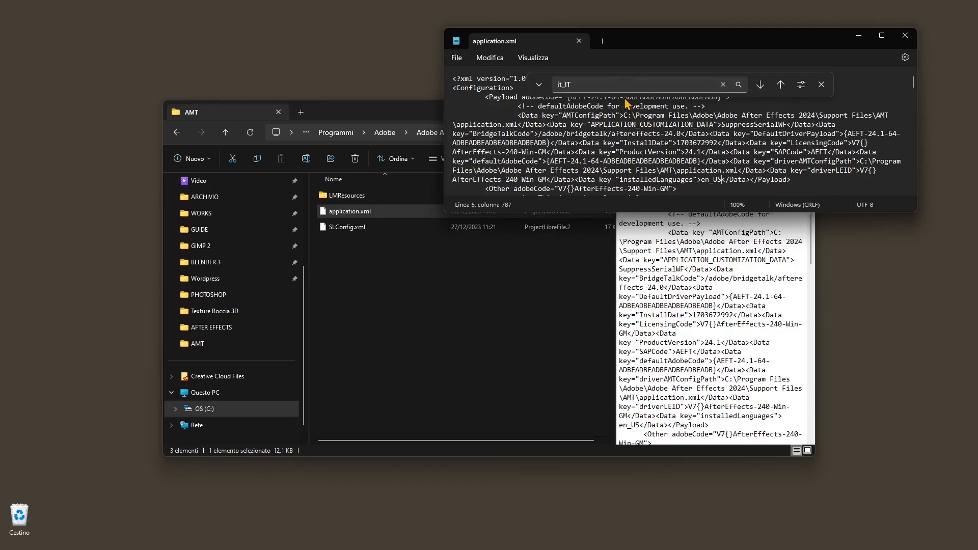
Step: Close the text search and the Notepad window, and deselect application.xml in the AMT folder
click(821, 84)
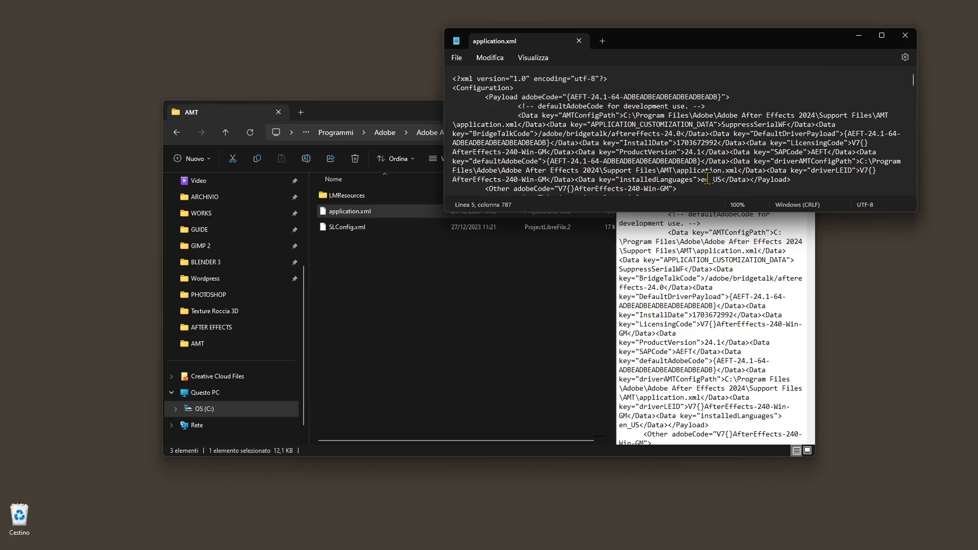
drag(734, 181, 626, 107)
click(794, 89)
click(904, 37)
click(405, 253)
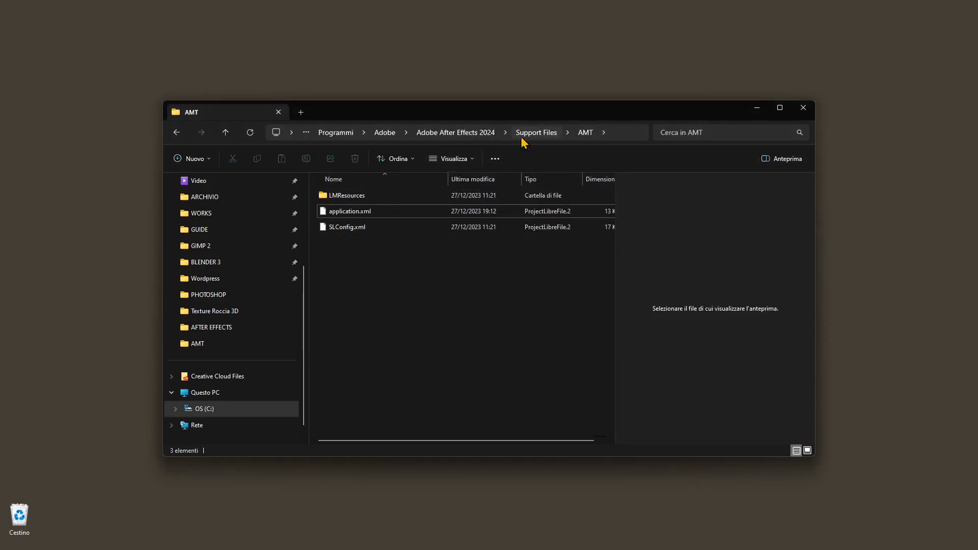
Step: Go up to the Adobe After Effects 2024 folder, launch Adobe After Effects 2024 from its shortcut and close File Explorer
click(456, 133)
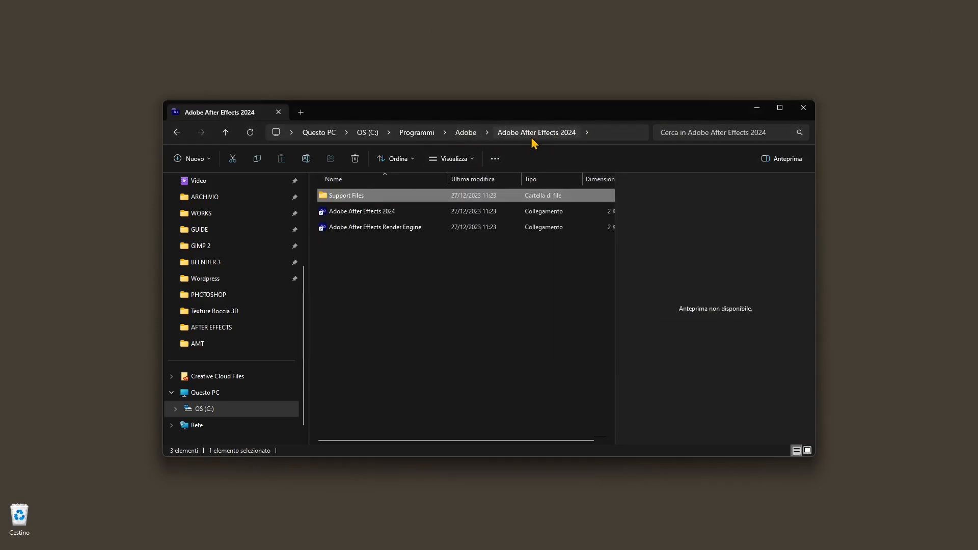
click(397, 212)
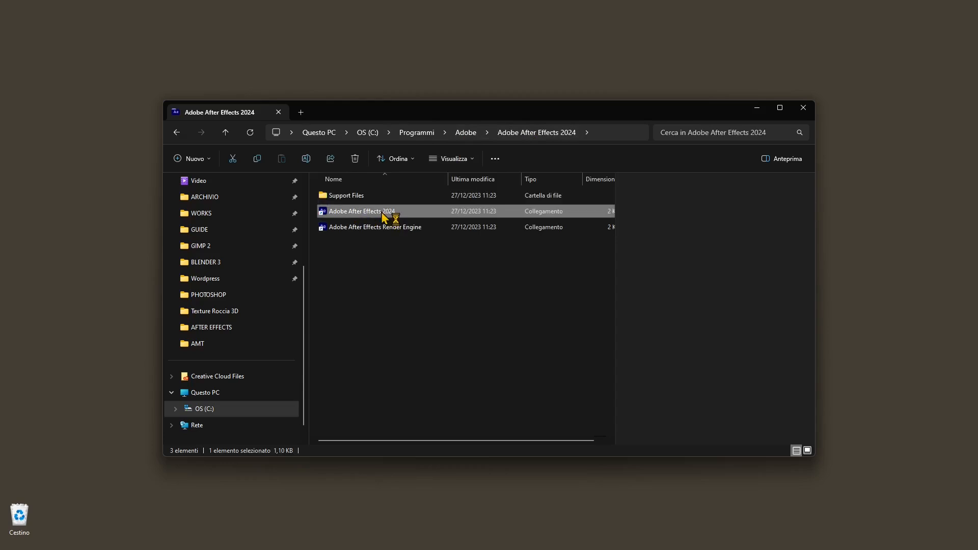
click(804, 108)
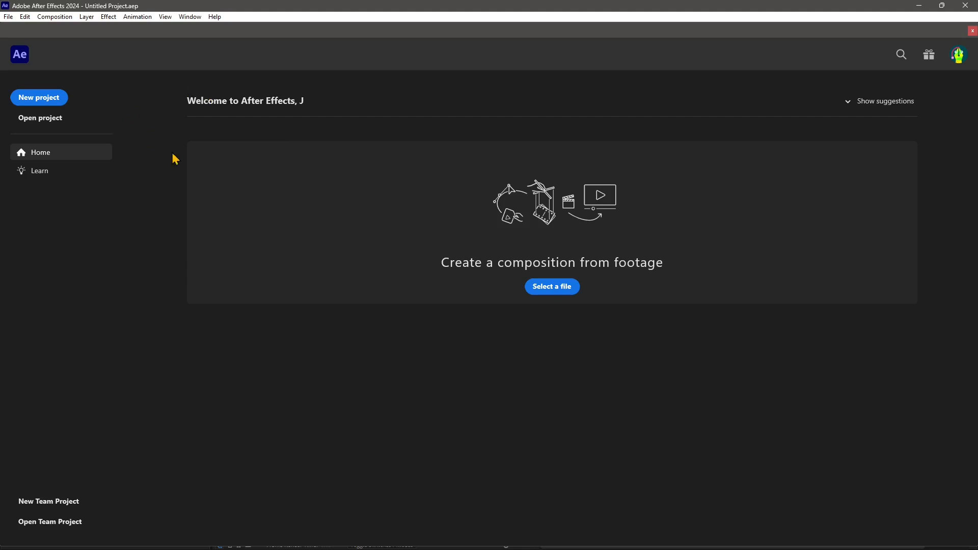
Step: Show the suggestions on the After Effects home screen and hide them again
click(848, 106)
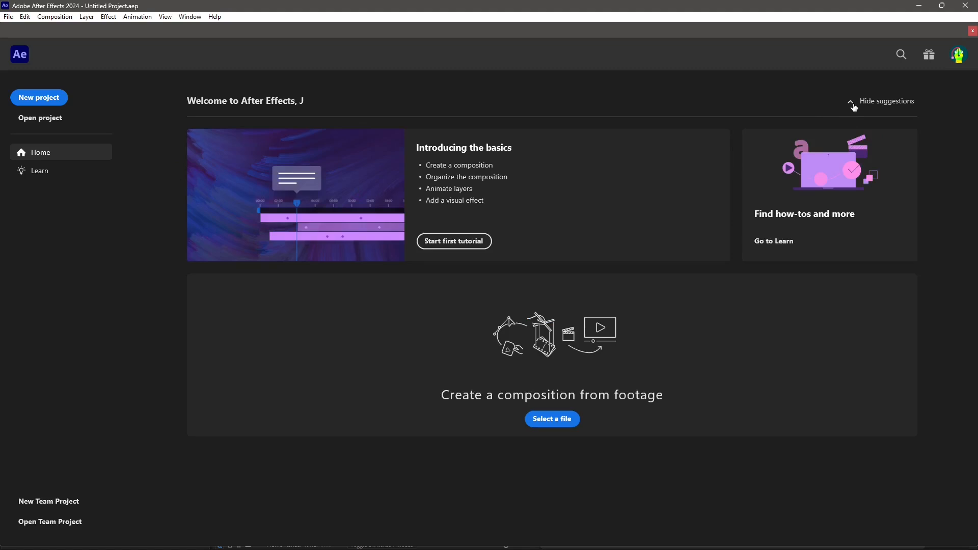
click(855, 107)
click(854, 103)
click(853, 107)
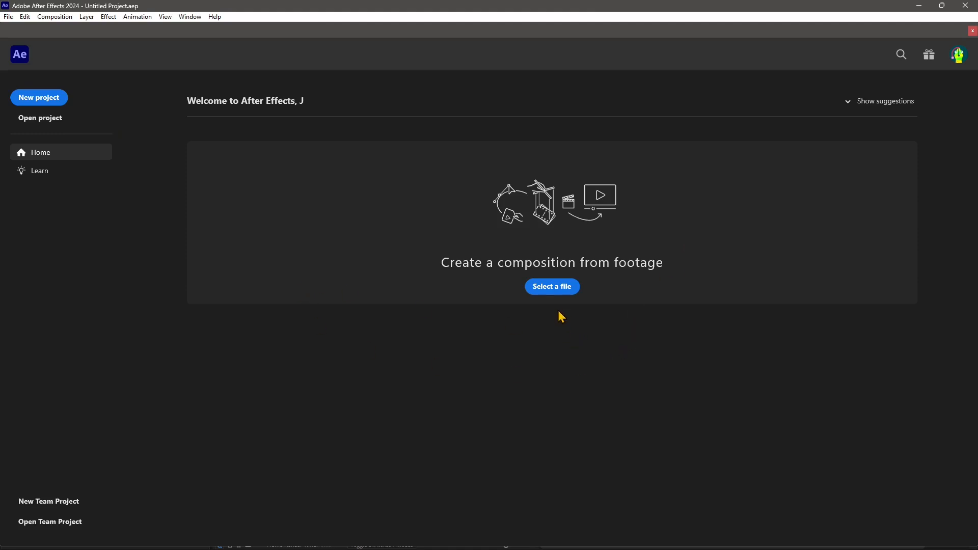
Step: Start a composition from footage and select the Lesson 00 video in the AFTER EFFECTS folder for import
click(544, 294)
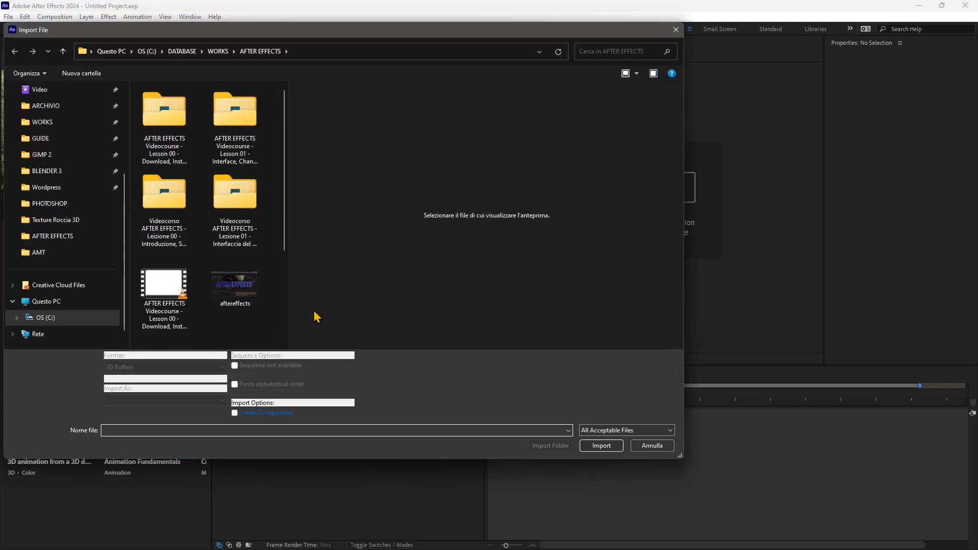
click(180, 294)
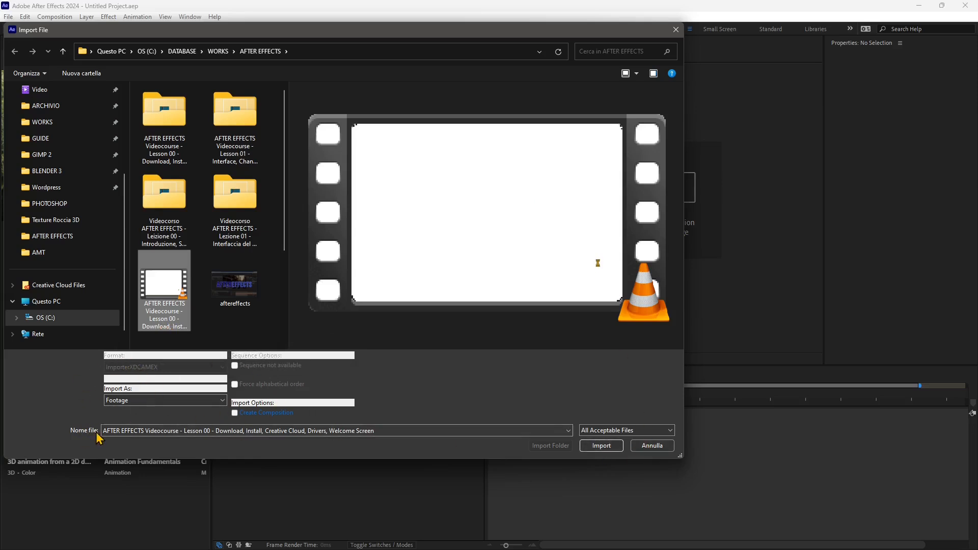
Step: Examine the list of file formats that can be imported, from 3D Buffers to All Files, keeping All Acceptable Files
click(601, 432)
drag(673, 335, 688, 233)
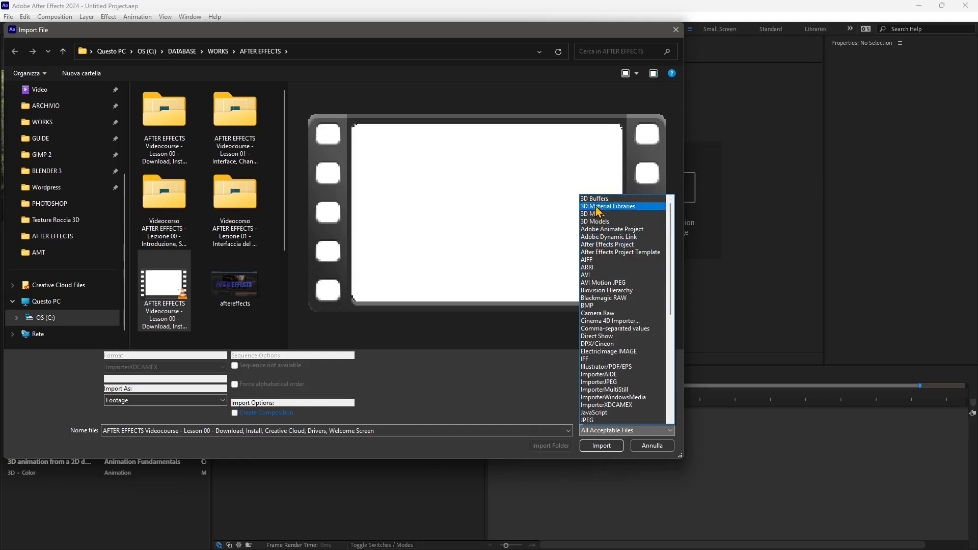
scroll(618, 292, down, 1)
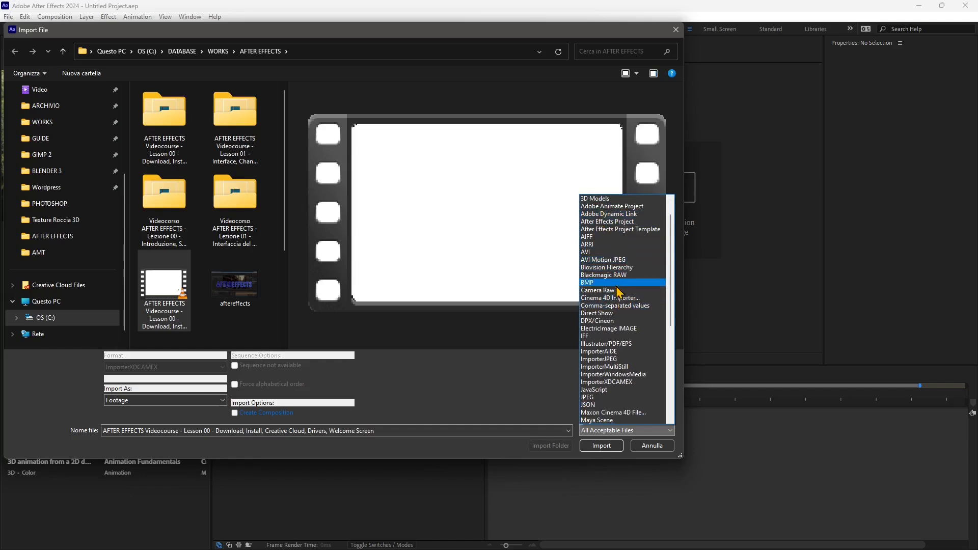
scroll(624, 306, down, 1)
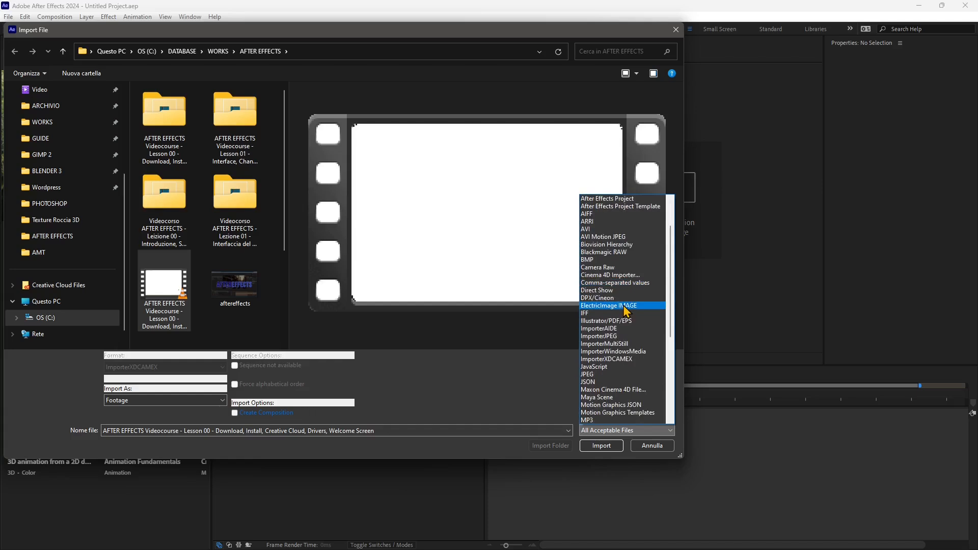
scroll(626, 309, down, 1)
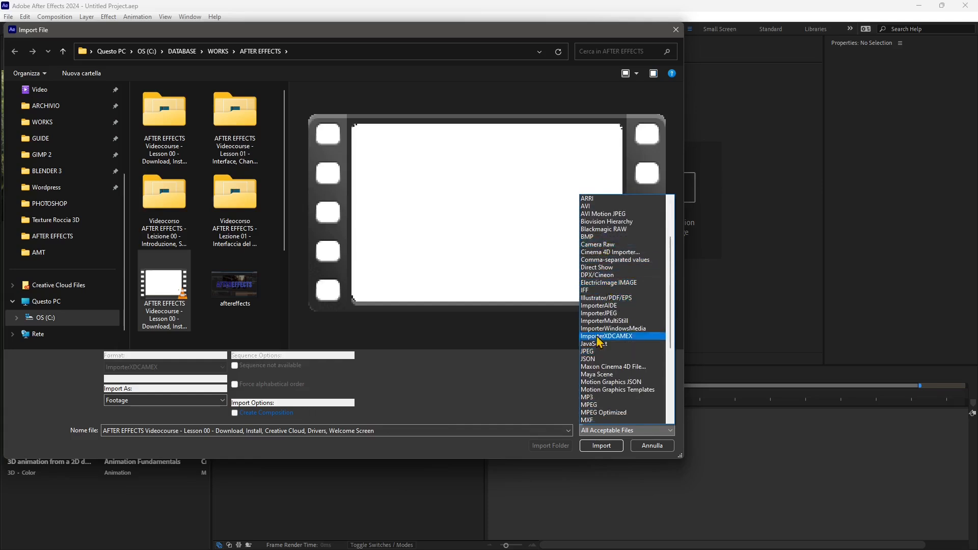
scroll(617, 345, down, 2)
scroll(618, 345, down, 3)
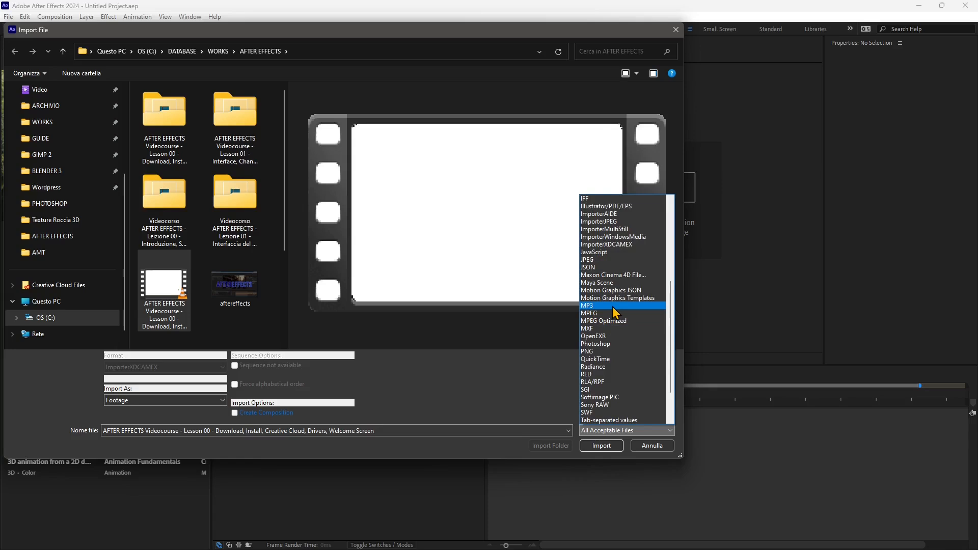
scroll(595, 345, down, 1)
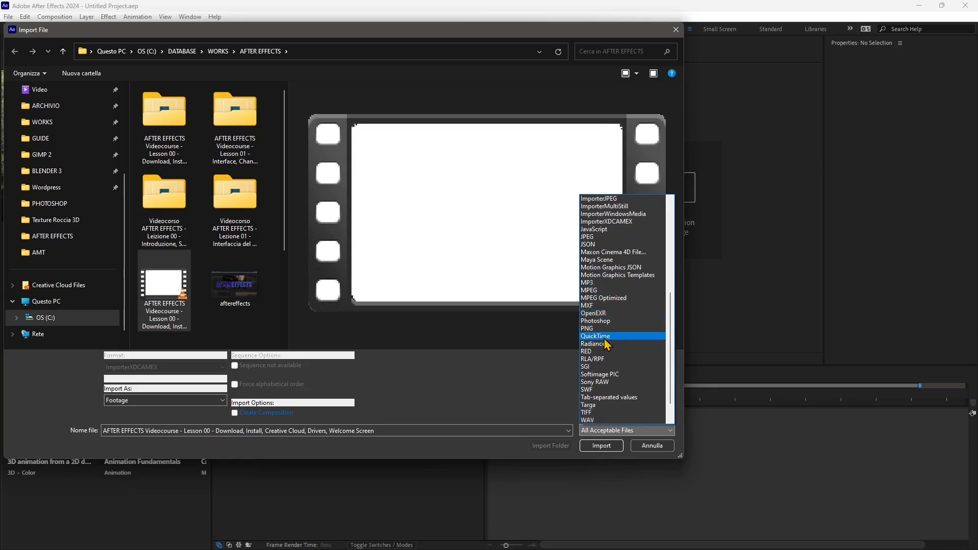
scroll(617, 363, down, 1)
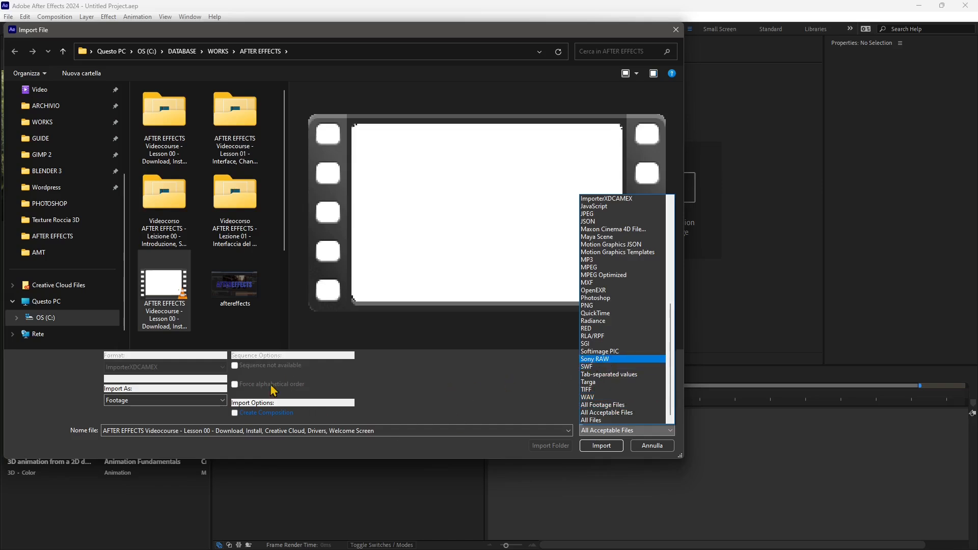
scroll(629, 373, up, 9)
scroll(629, 373, down, 8)
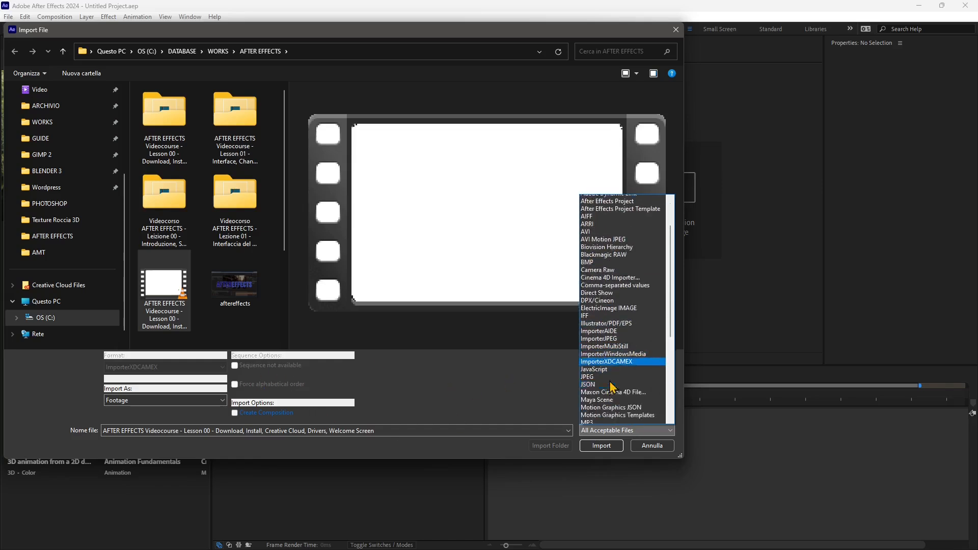
click(520, 406)
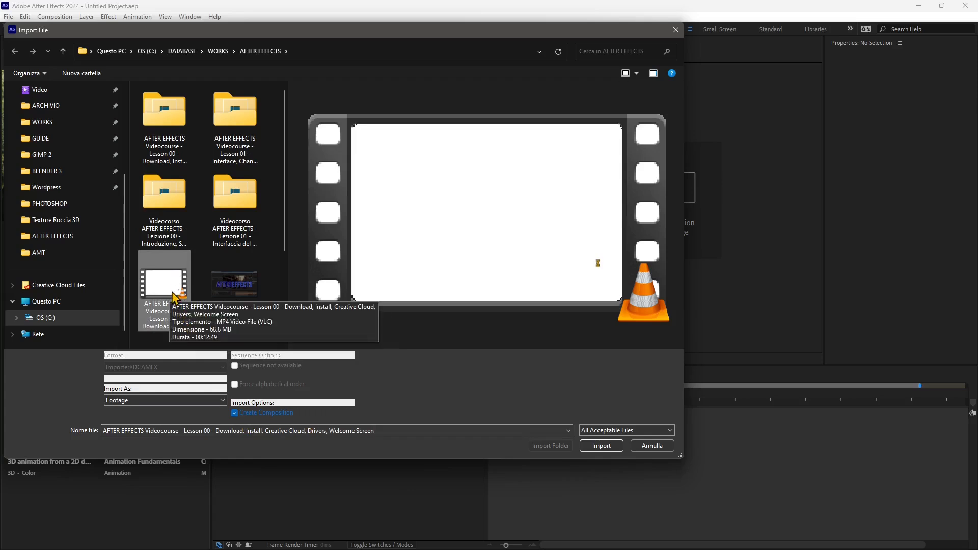
Step: Import the Lesson 00 video as footage with Create Composition enabled and dismiss the Properties Panel tip
click(601, 446)
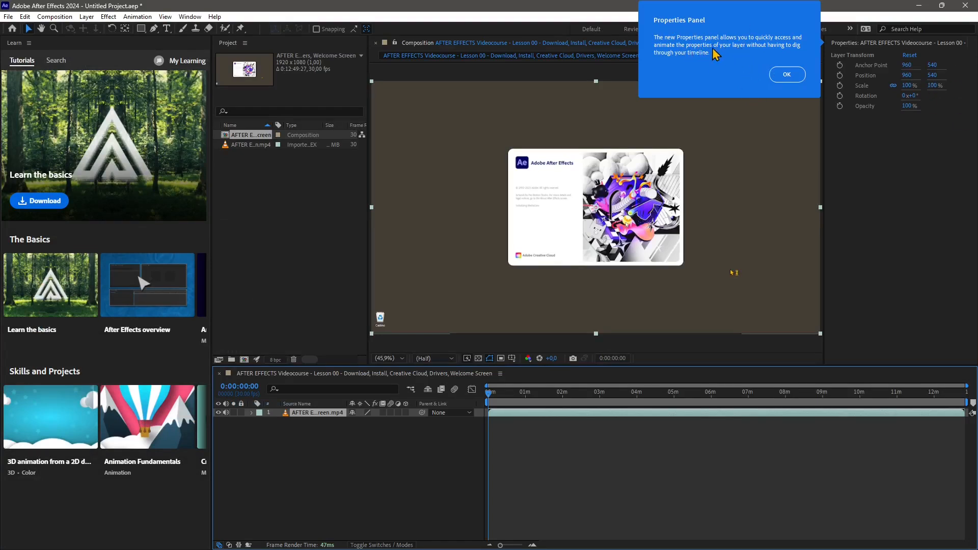
click(784, 75)
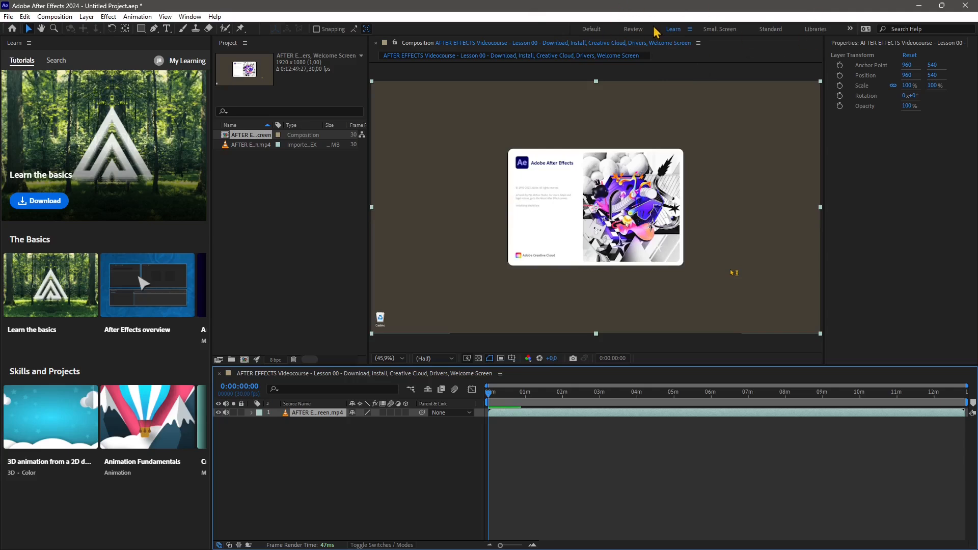
Step: Look through the Default, Review, Learn, Small Screen, Standard and Libraries workspaces
click(591, 29)
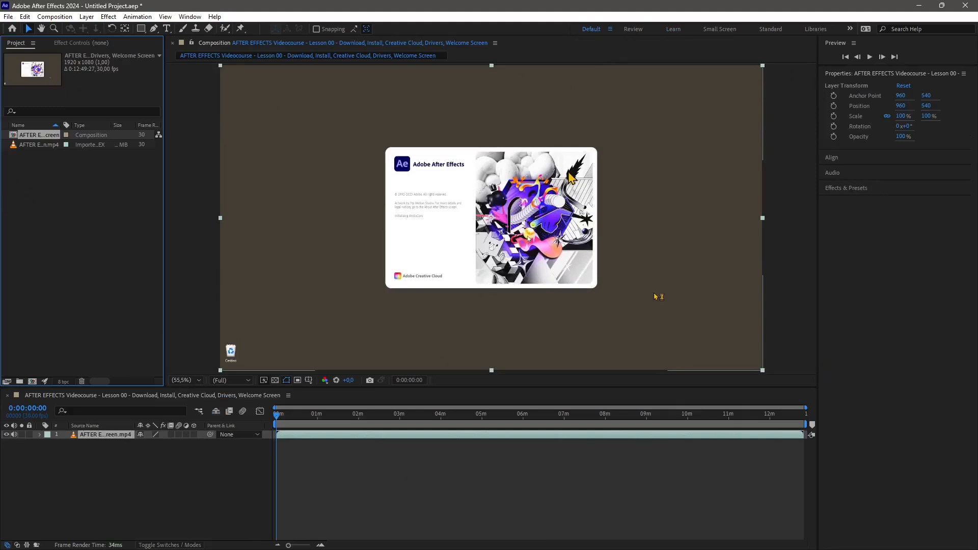
click(632, 31)
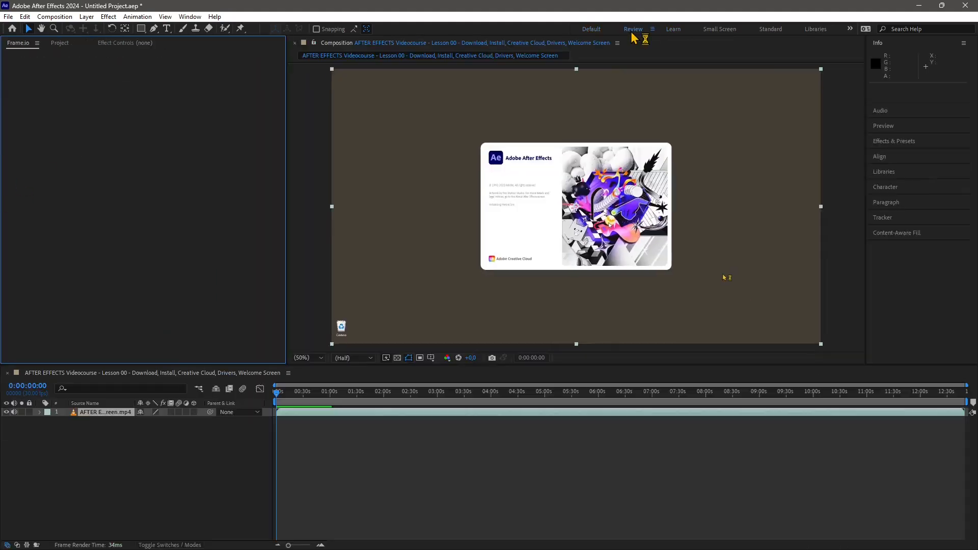
click(676, 32)
click(717, 29)
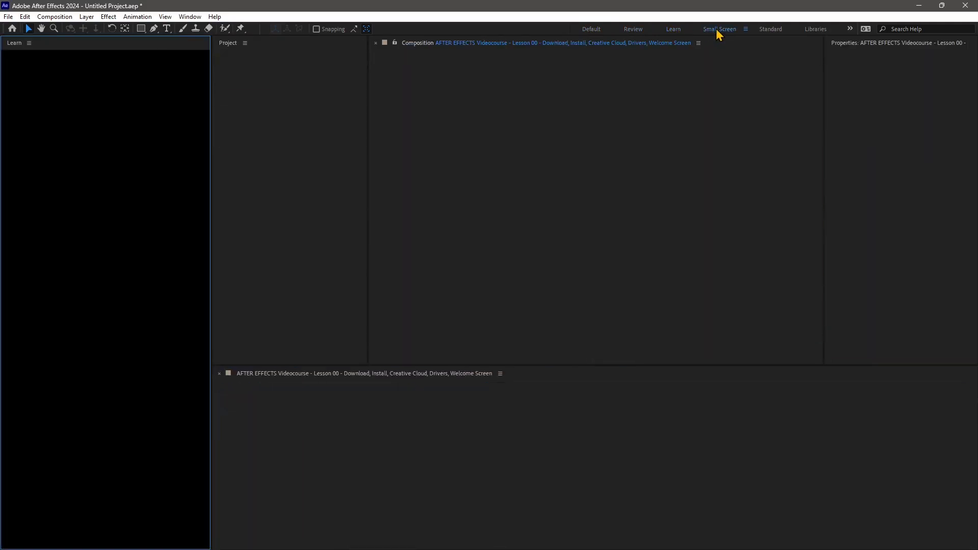
click(770, 30)
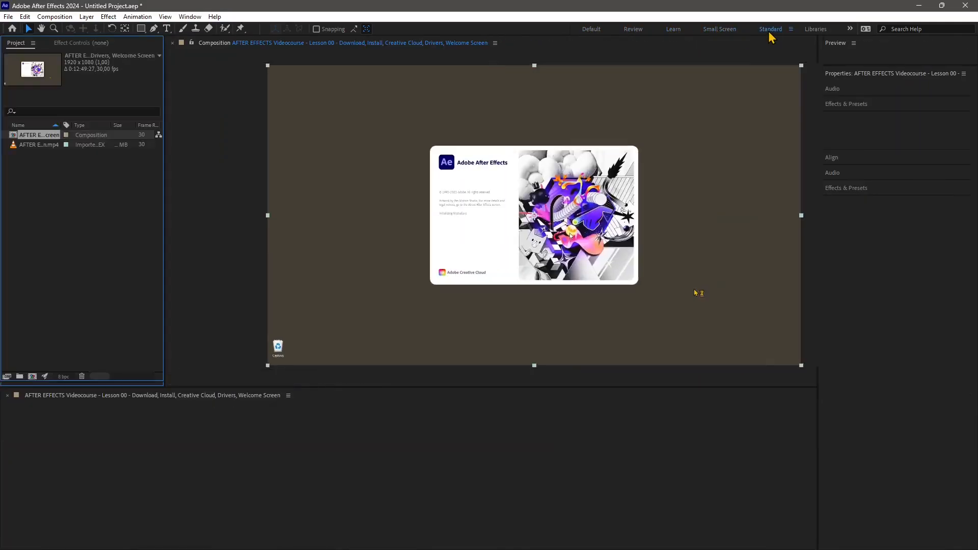
click(815, 31)
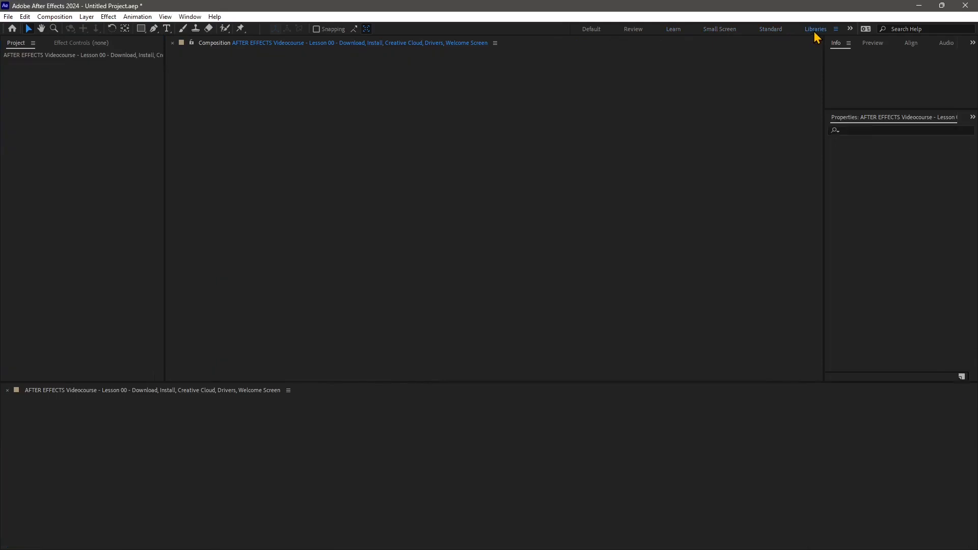
Step: Look through the Animation, Essential Graphics and Color workspaces
click(850, 31)
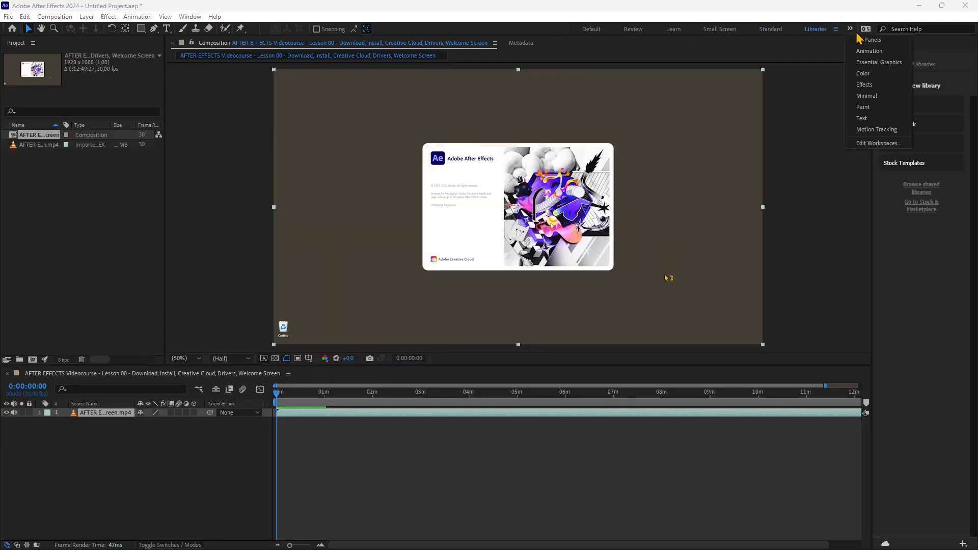
click(869, 51)
click(850, 29)
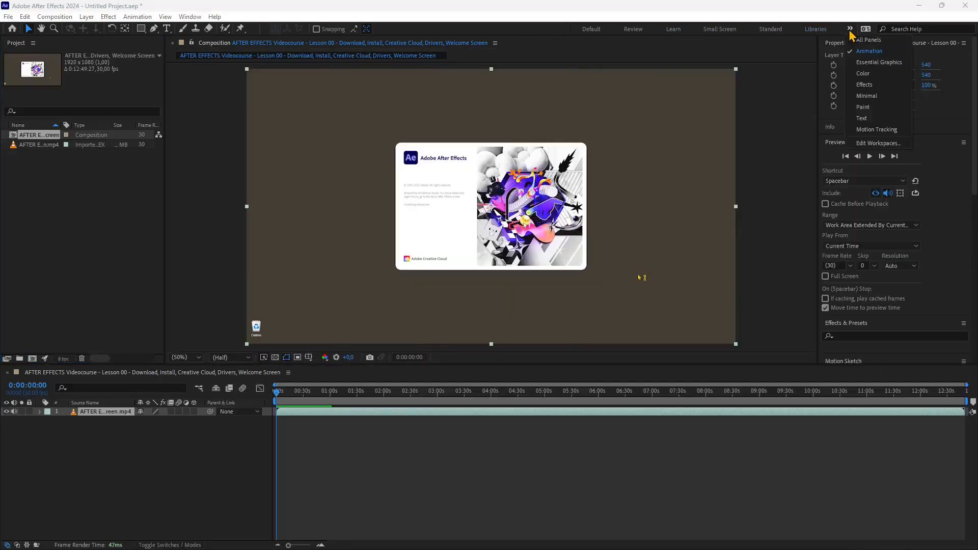
click(864, 62)
click(850, 30)
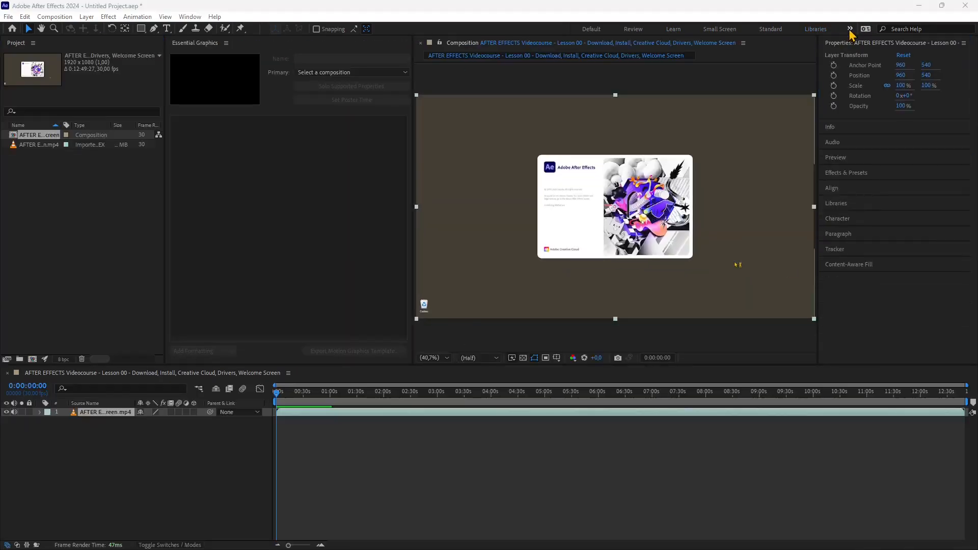
click(868, 74)
click(850, 29)
click(866, 77)
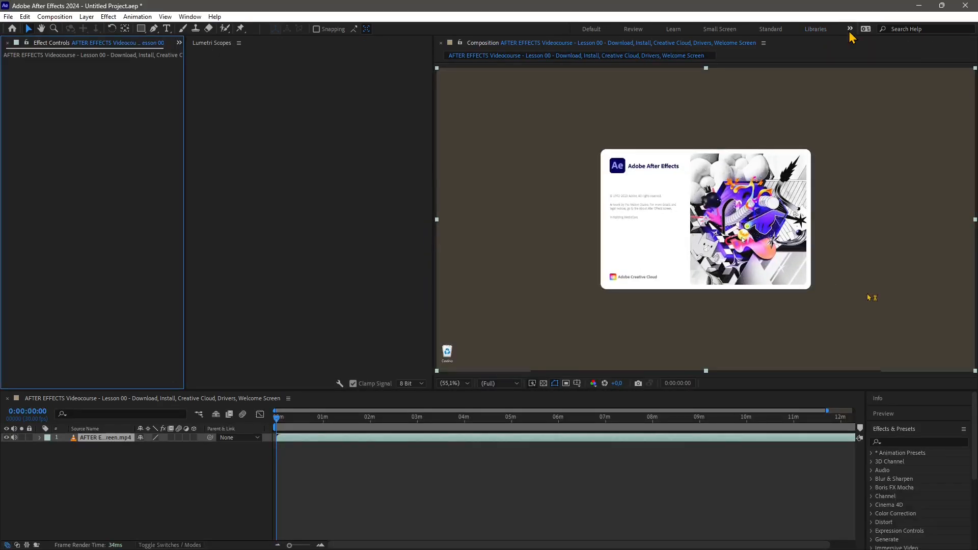
Step: Look through the Effects, Minimal, Paint, Text and Motion Tracking workspaces
click(850, 29)
click(870, 85)
click(850, 29)
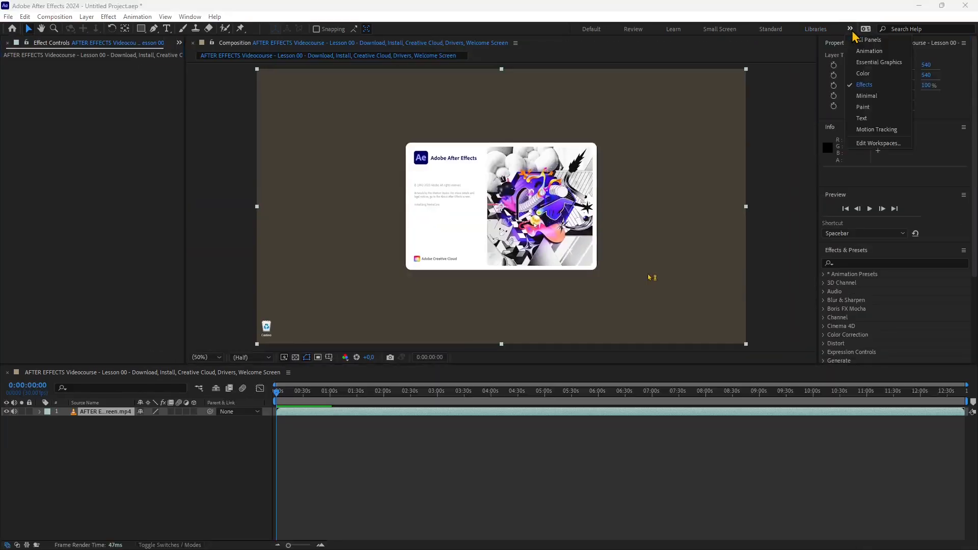
click(863, 96)
click(850, 29)
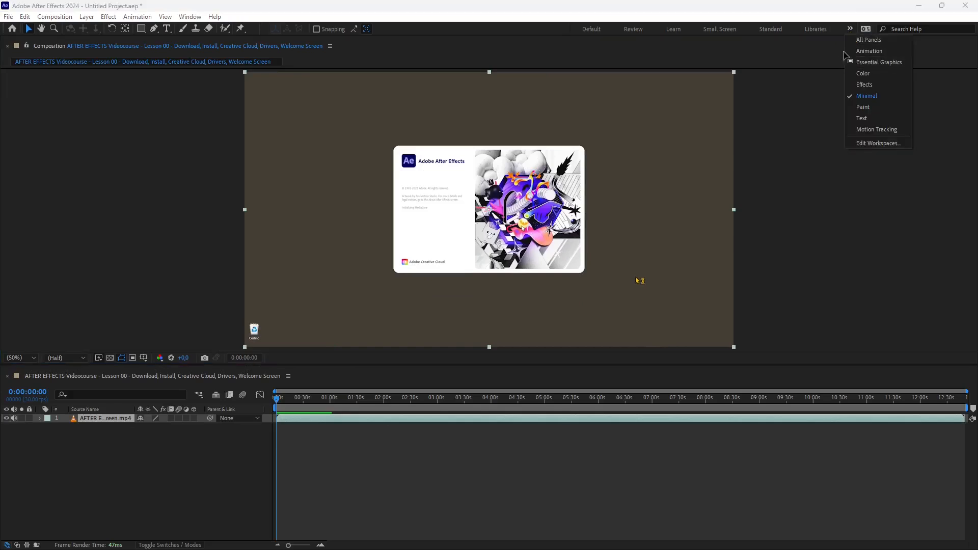
click(867, 107)
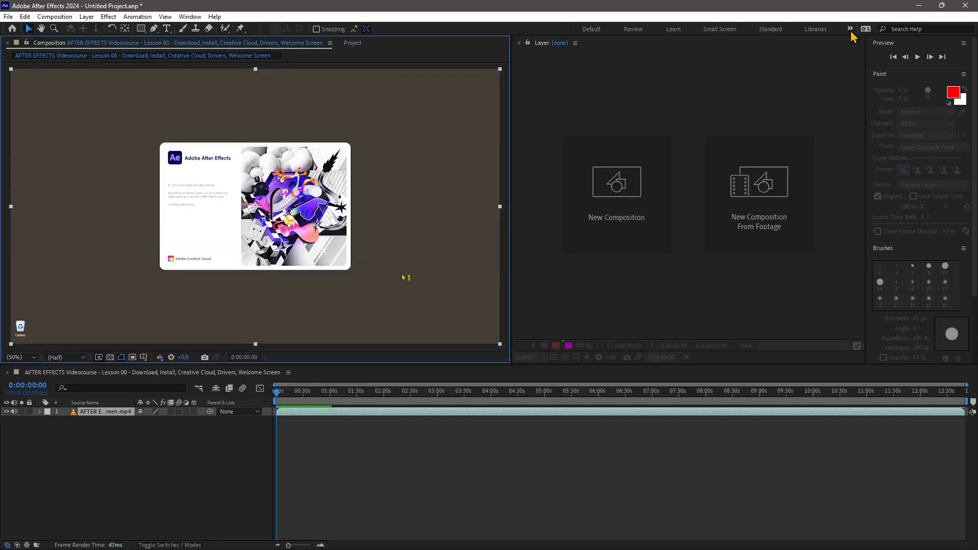
click(850, 29)
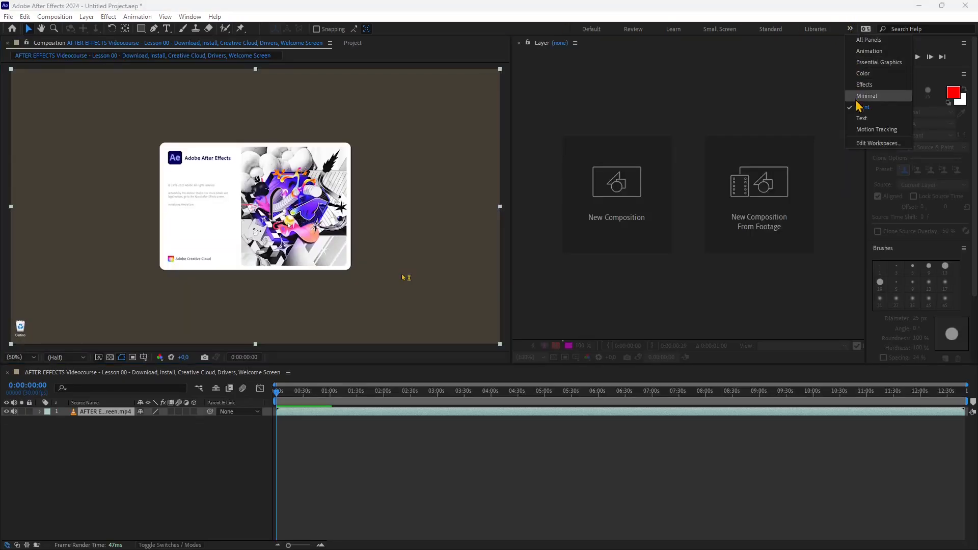
click(866, 118)
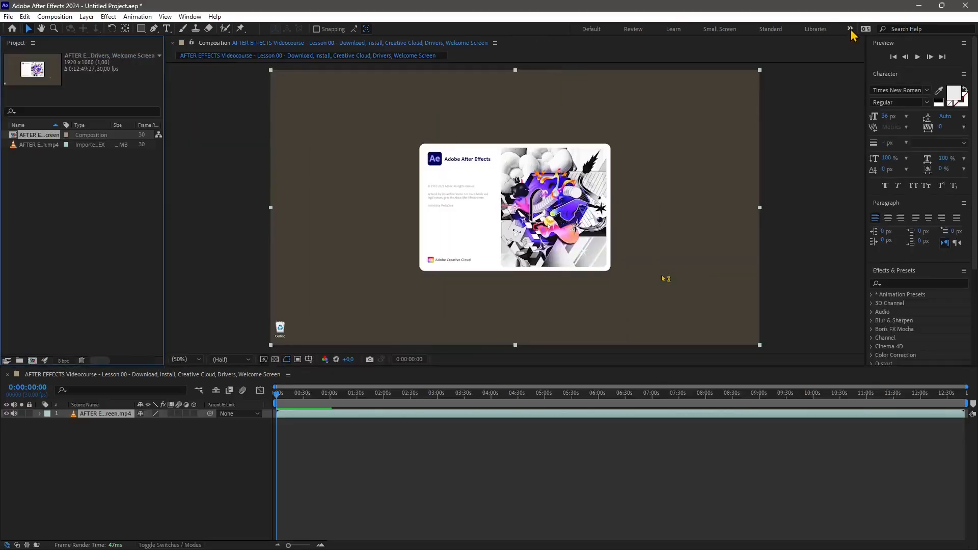
click(850, 29)
click(874, 129)
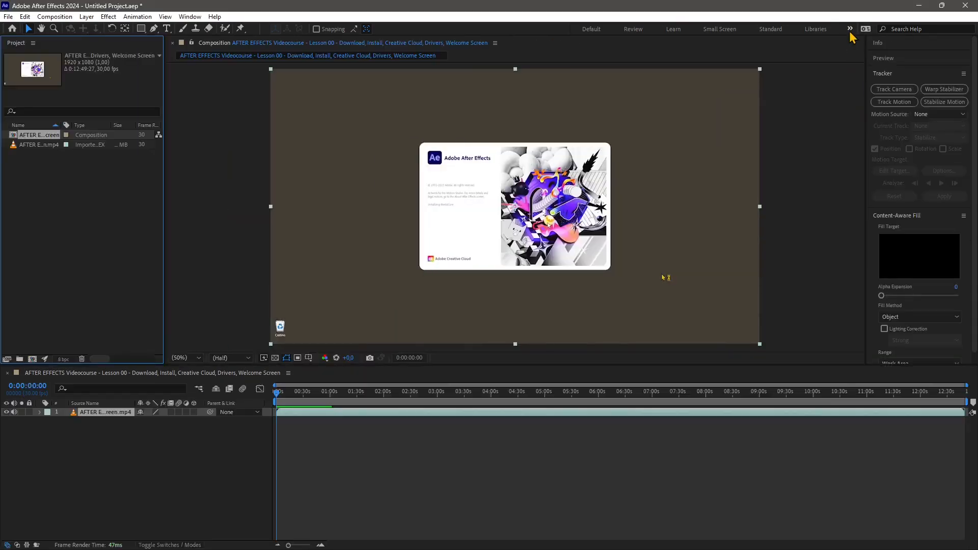
Step: Close the list of additional workspaces and return to the Default workspace
click(849, 29)
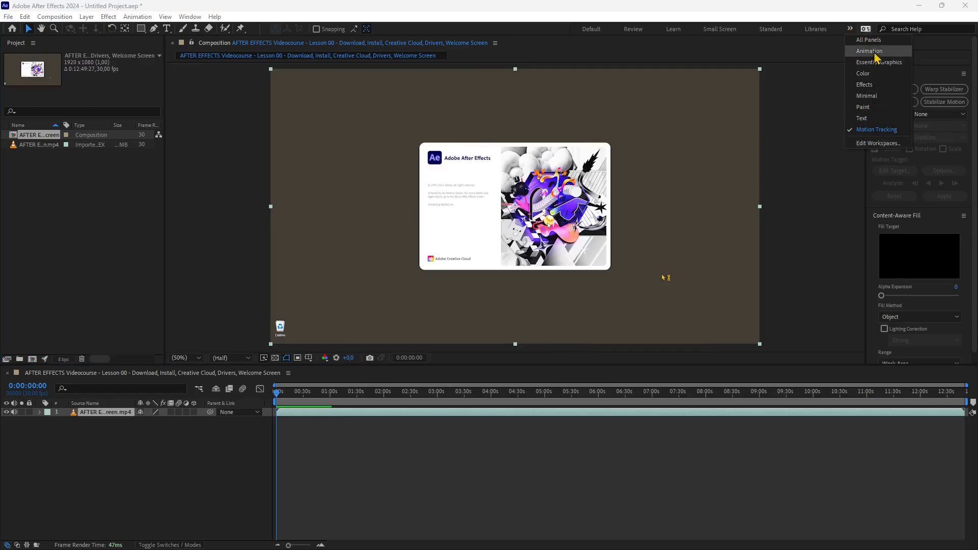
click(821, 63)
click(590, 29)
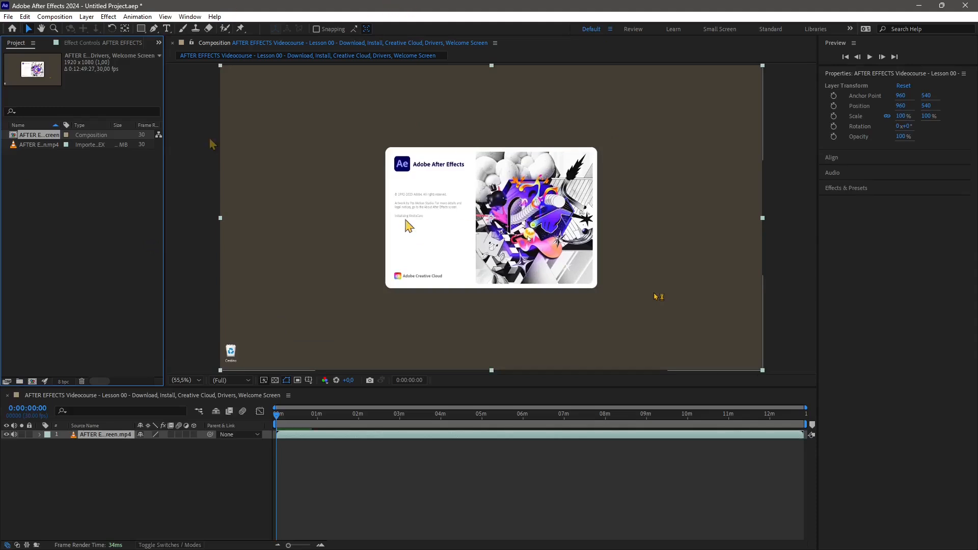
Step: Select the imported video in the Project panel, widen the panel and enlarge its Size column to show the full file size
click(125, 239)
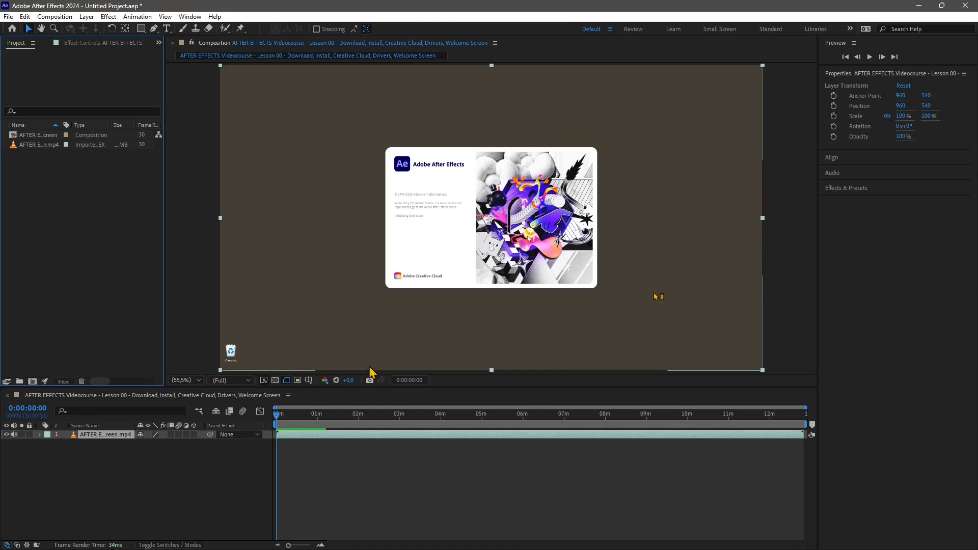
click(30, 146)
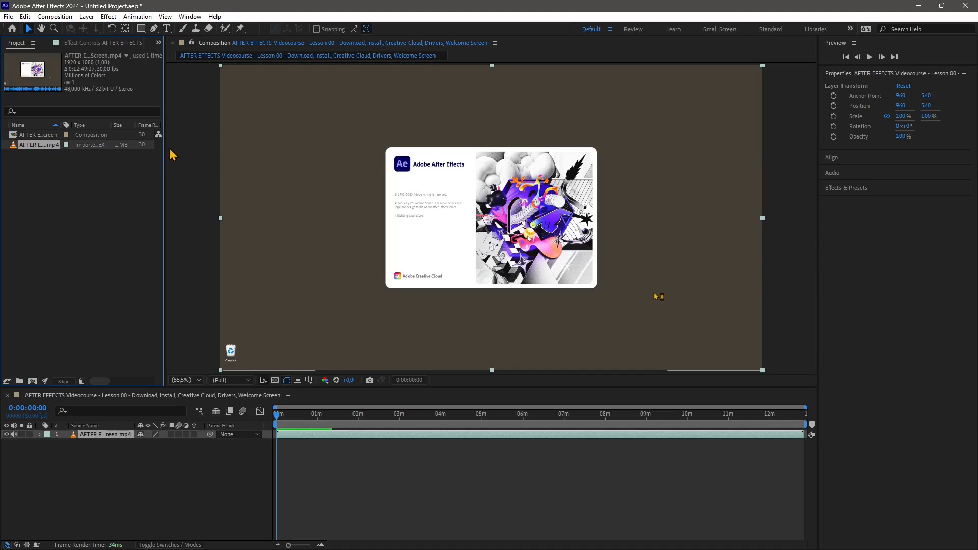
drag(165, 148, 210, 167)
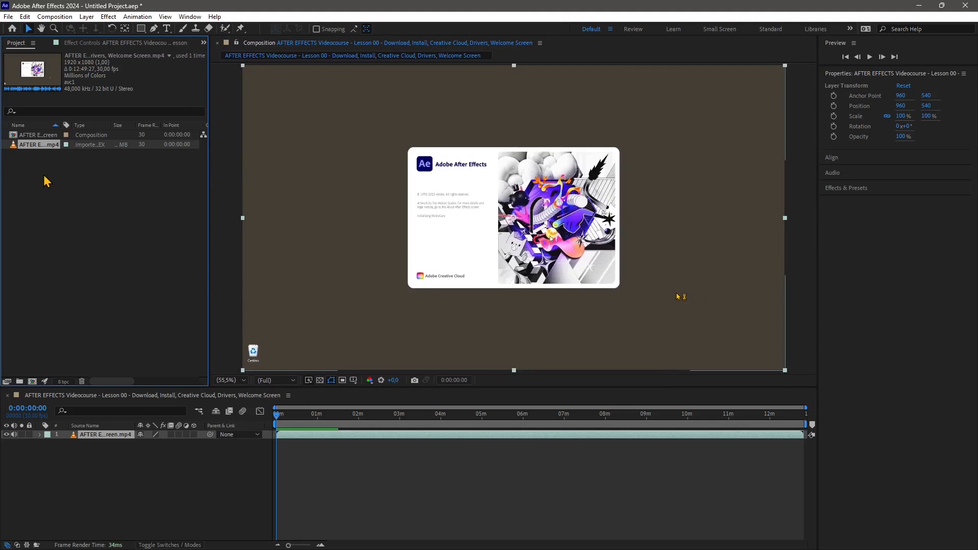
drag(134, 125, 175, 124)
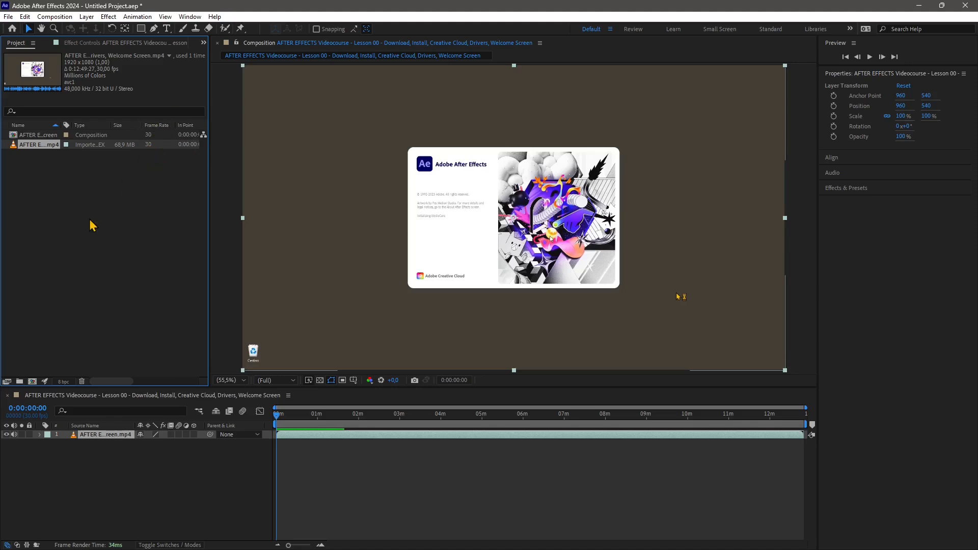
Step: Compare the details of the imported video file and of the composition made from it in the Project panel
click(40, 159)
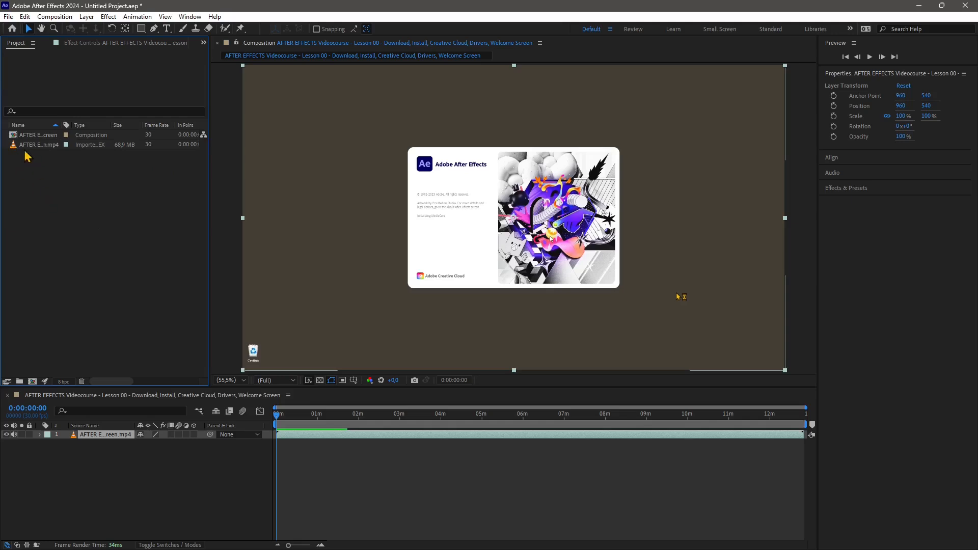
click(15, 145)
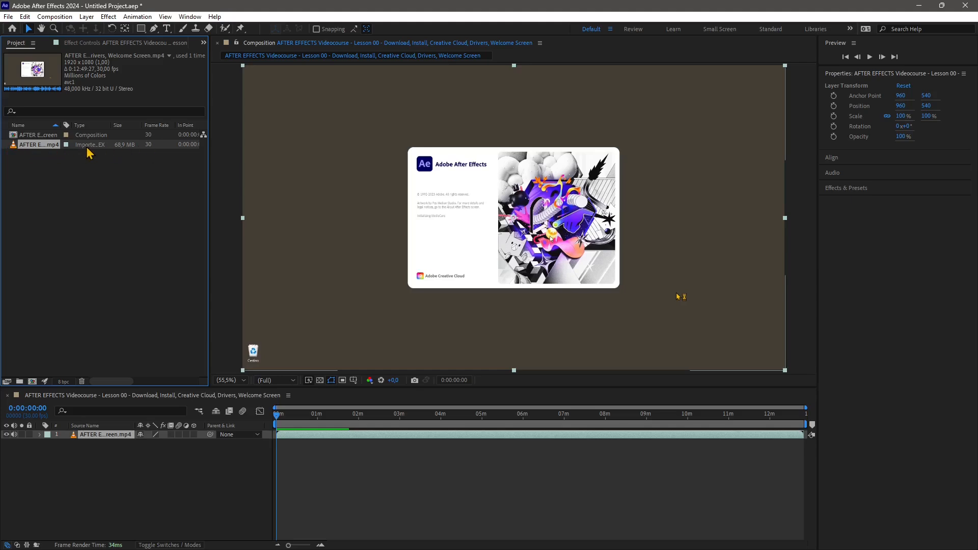
click(15, 135)
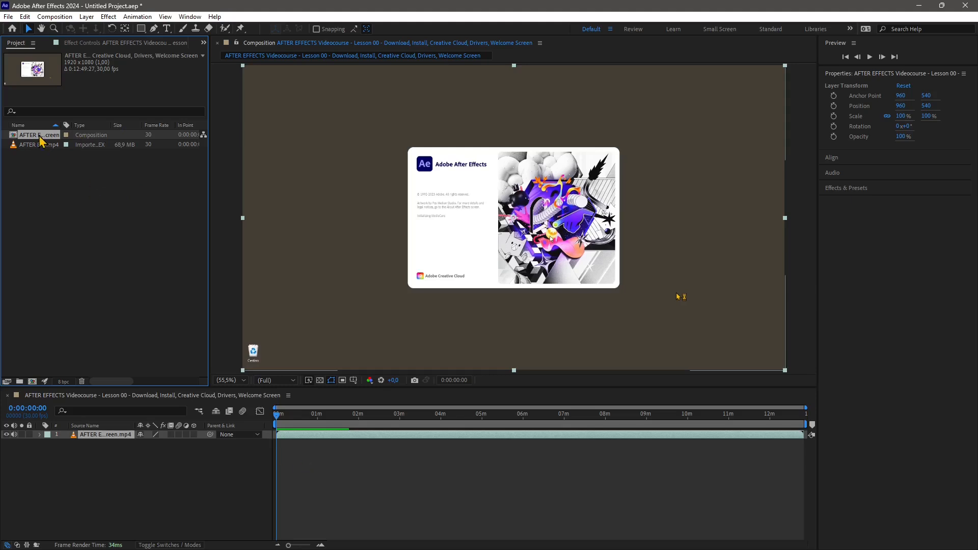
Step: Select the video layer in the timeline and scrub the playhead forward to 0:04:05:29 and back to 0:01:29:05
click(70, 510)
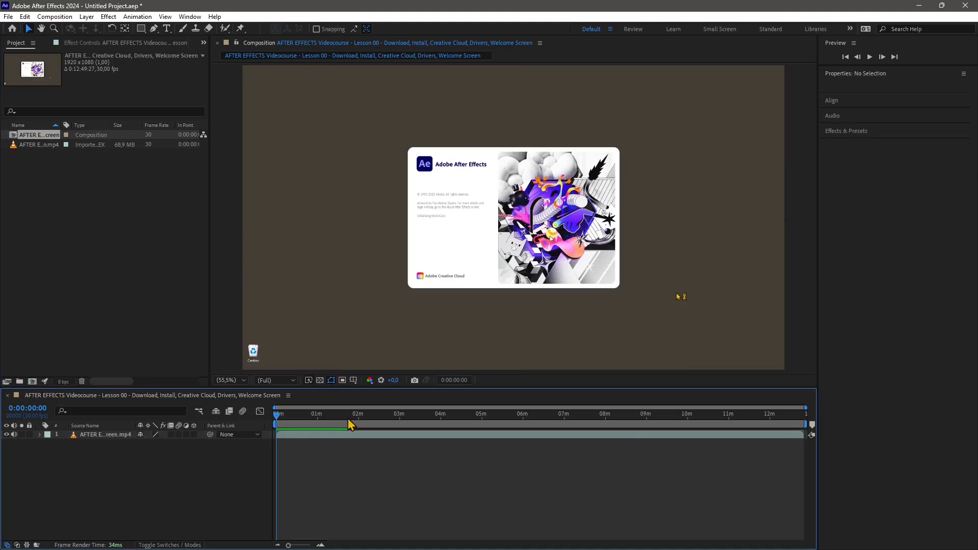
click(439, 436)
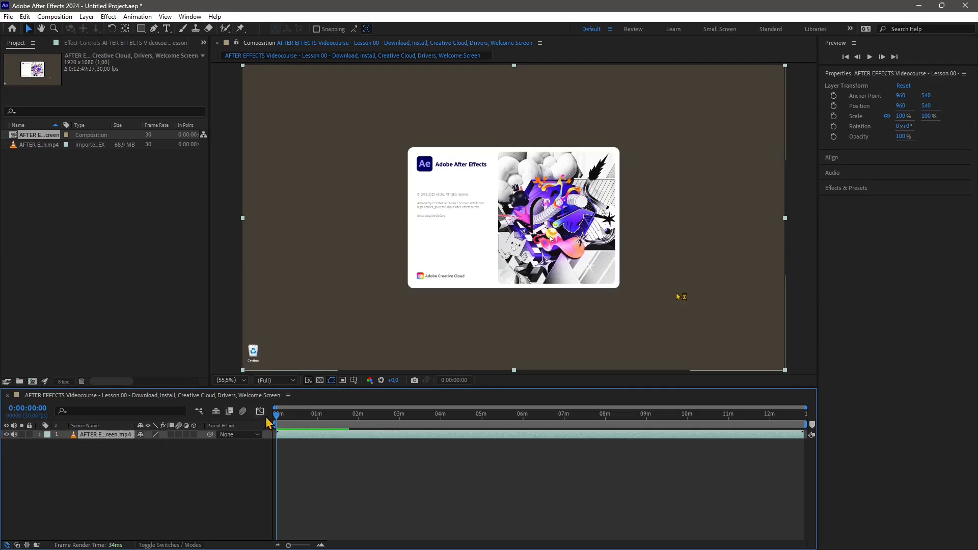
drag(279, 415, 444, 433)
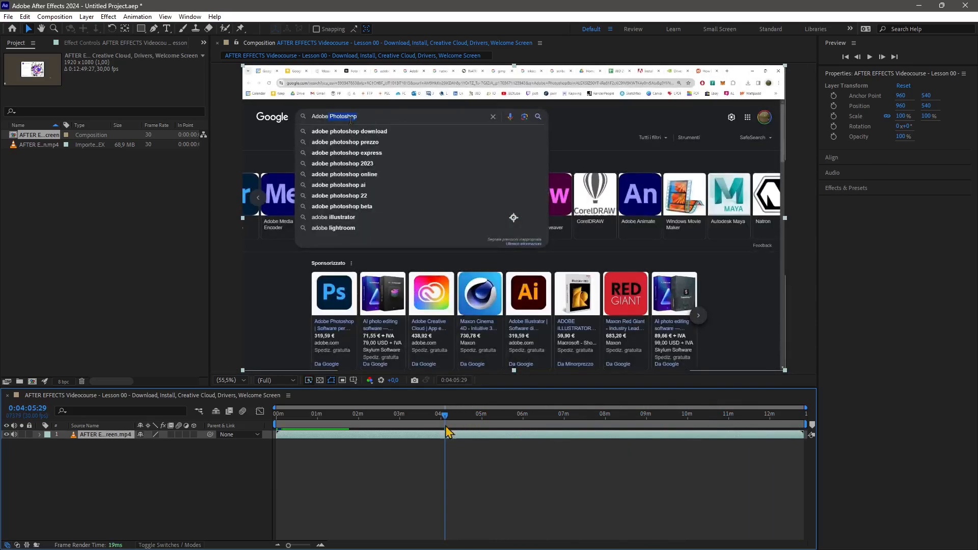
drag(444, 430, 339, 425)
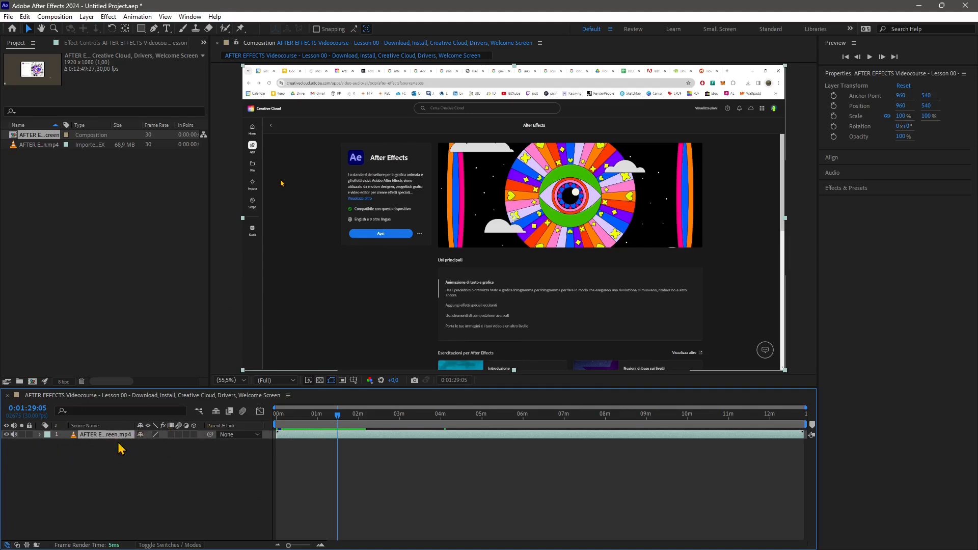
Step: Activate the Project, Timeline and Composition panels in turn to review the main areas of the interface, leaving the video layer deselected
click(85, 263)
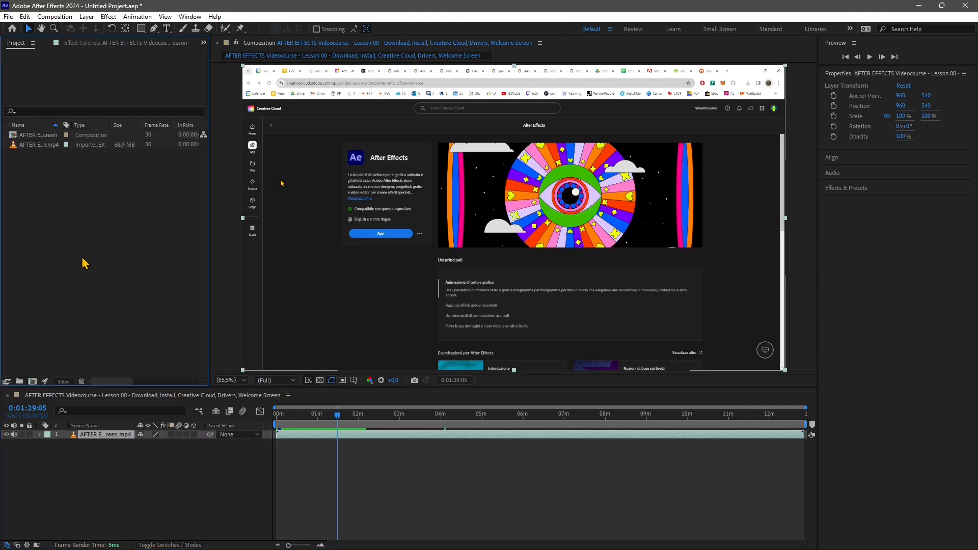
click(126, 482)
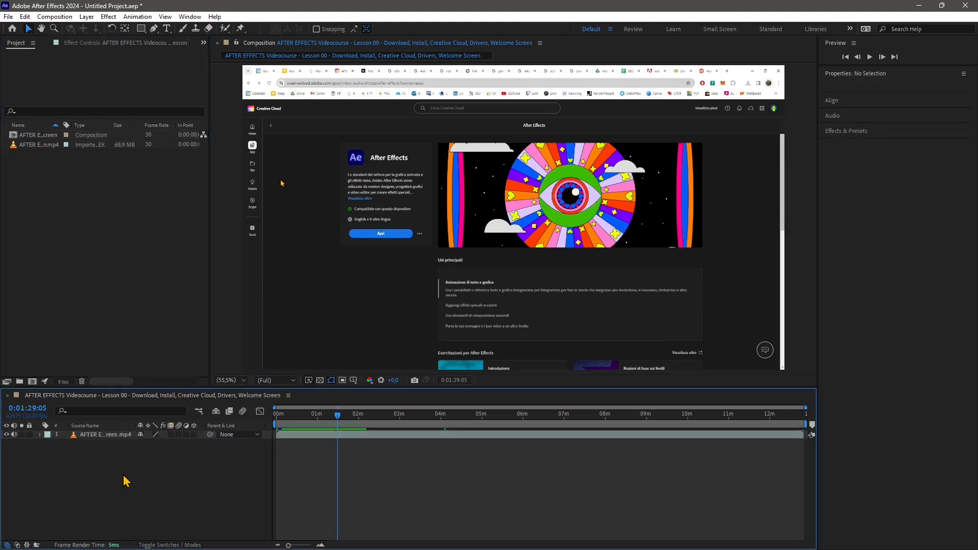
click(223, 107)
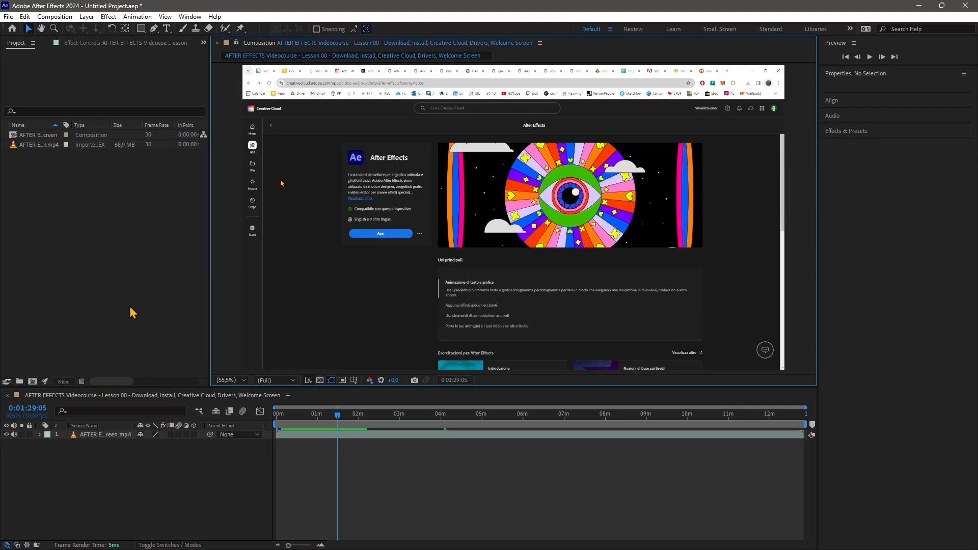
click(309, 469)
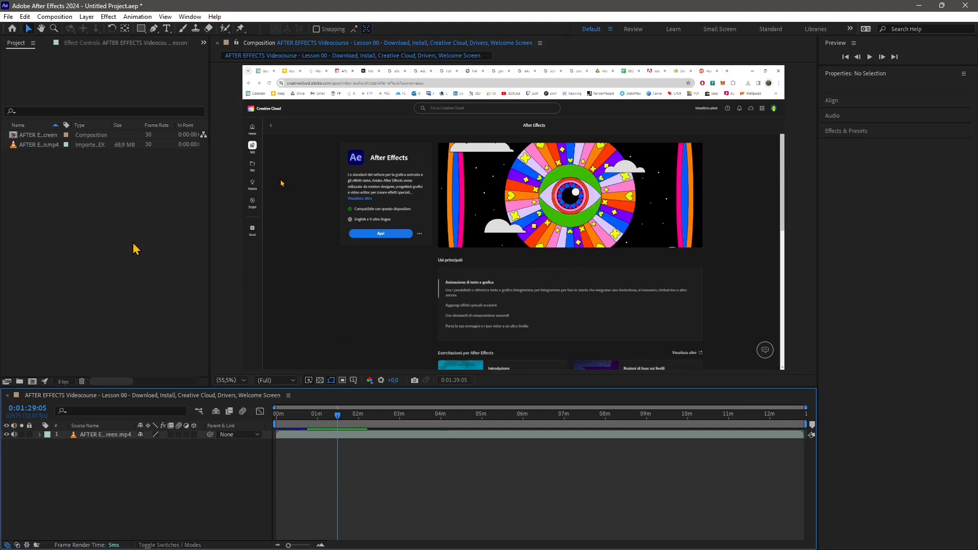
click(232, 356)
click(141, 287)
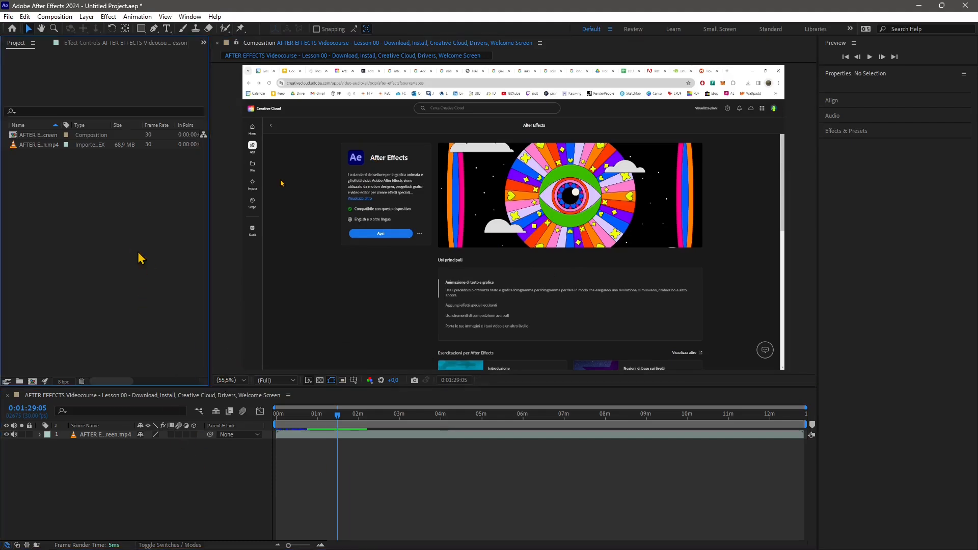
click(232, 469)
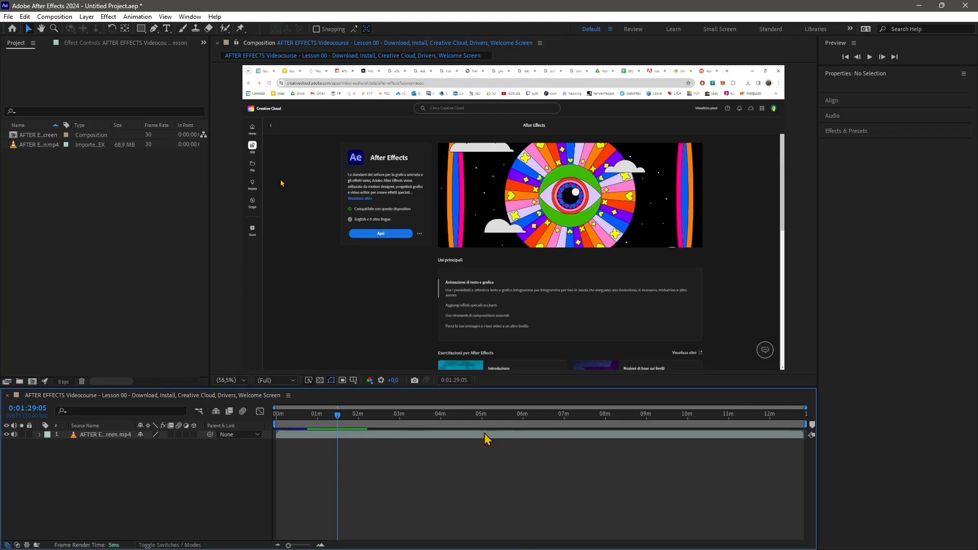
click(229, 270)
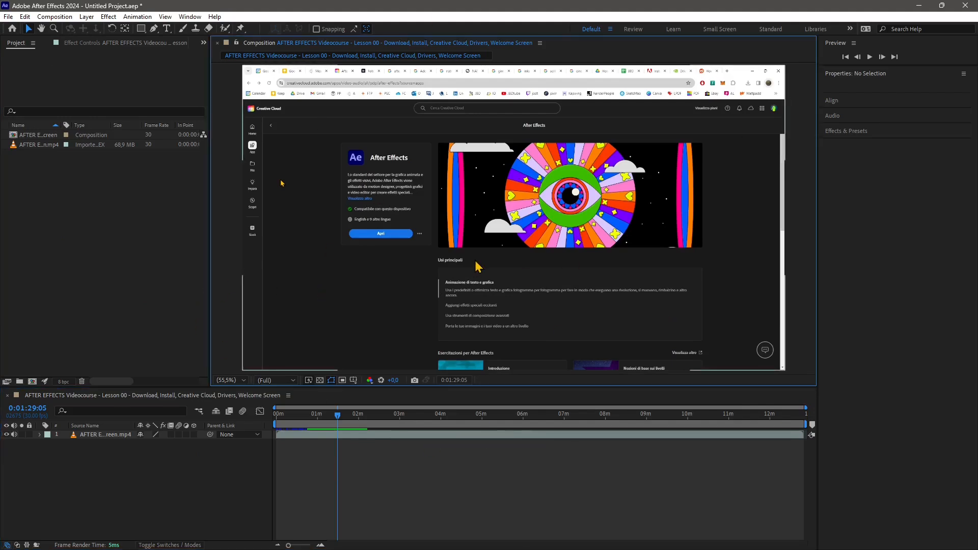
Step: Review the Preview and Properties panels and expand the Align, Audio and Effects & Presets panels
click(832, 62)
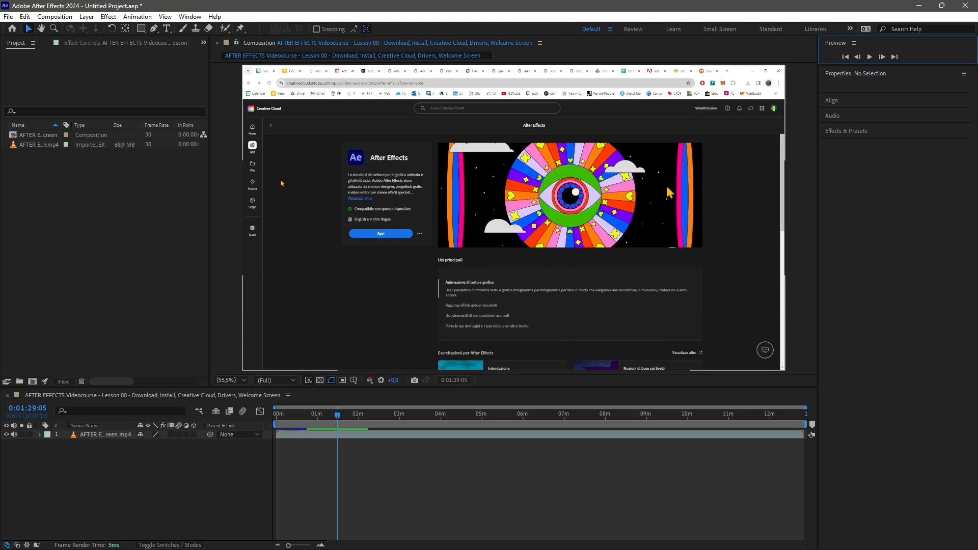
click(905, 76)
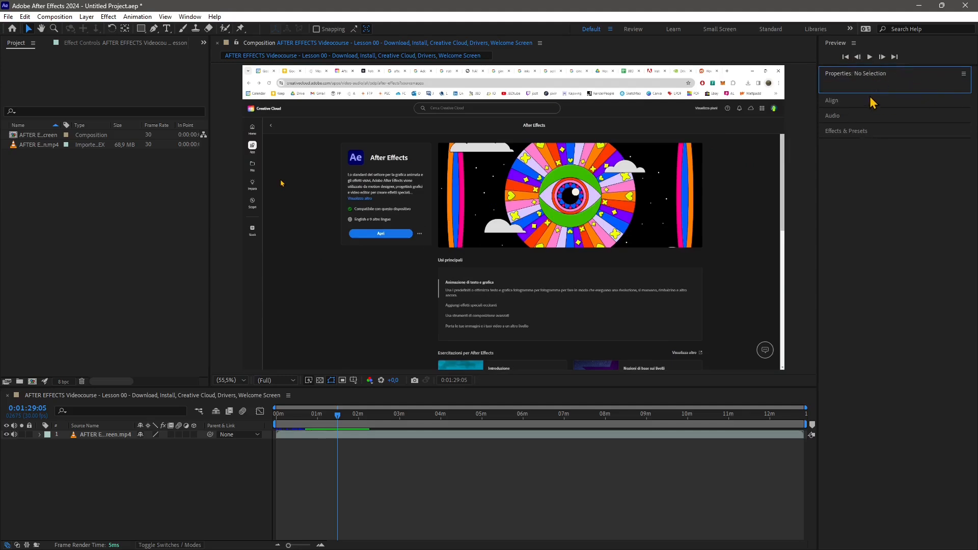
click(846, 102)
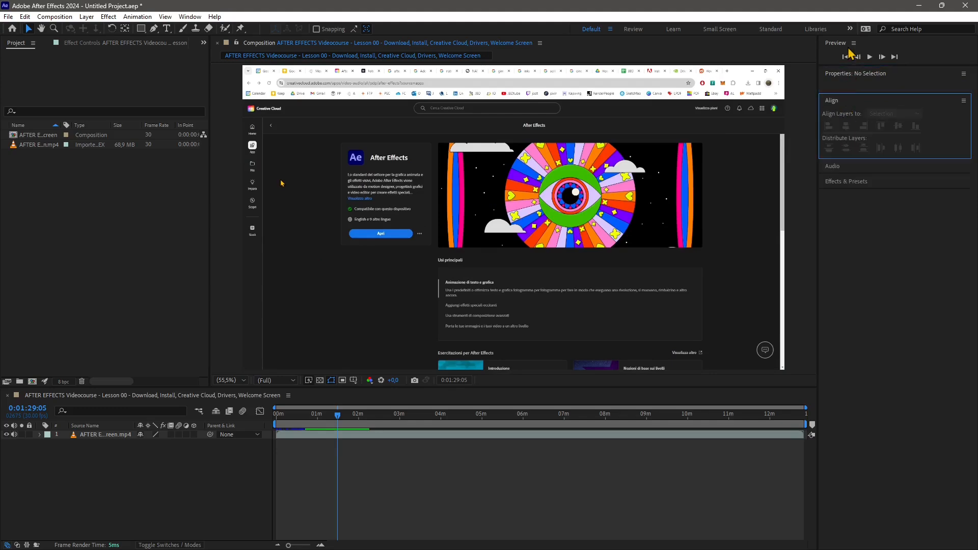
click(851, 168)
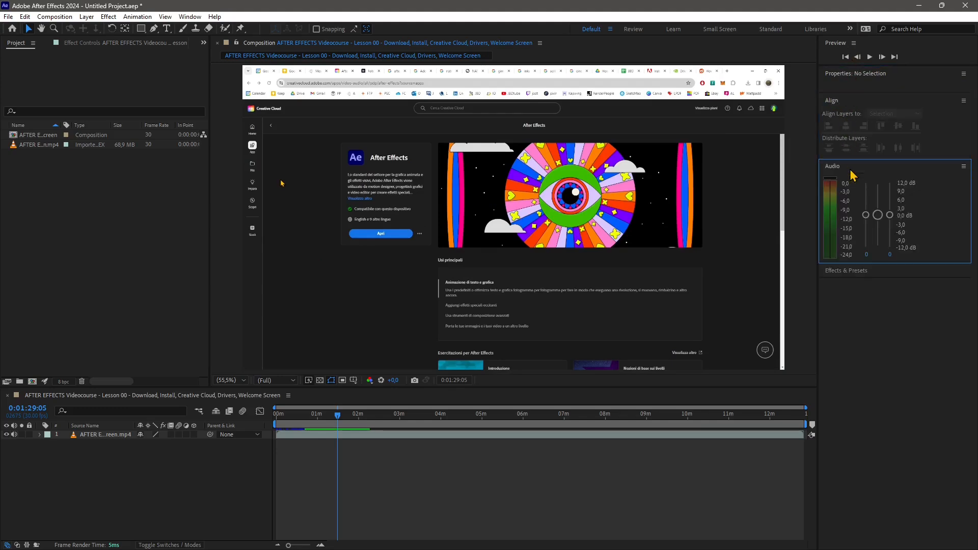
click(855, 275)
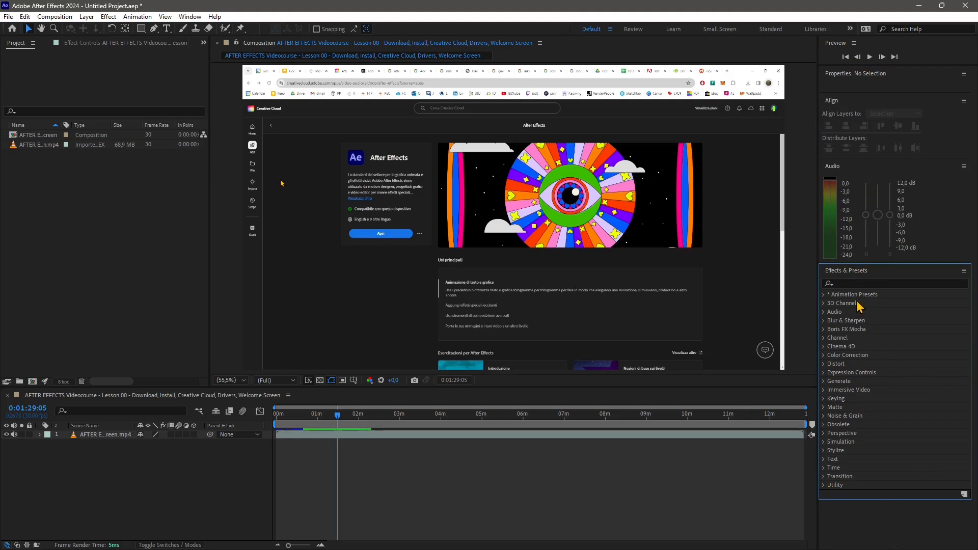
Step: Undock the Tools panel into a floating window and dock it back in its original place
click(860, 275)
click(850, 276)
drag(3, 33, 178, 98)
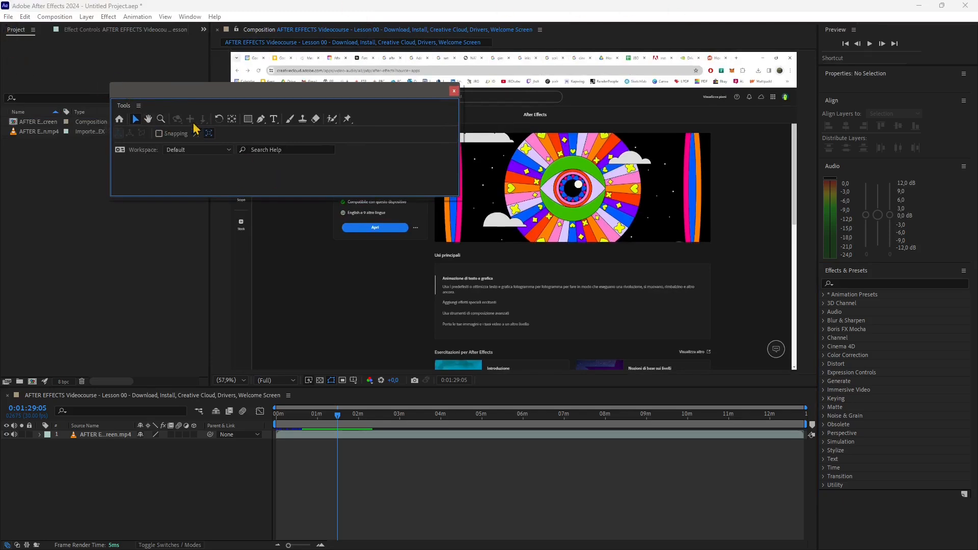
drag(119, 115, 153, 28)
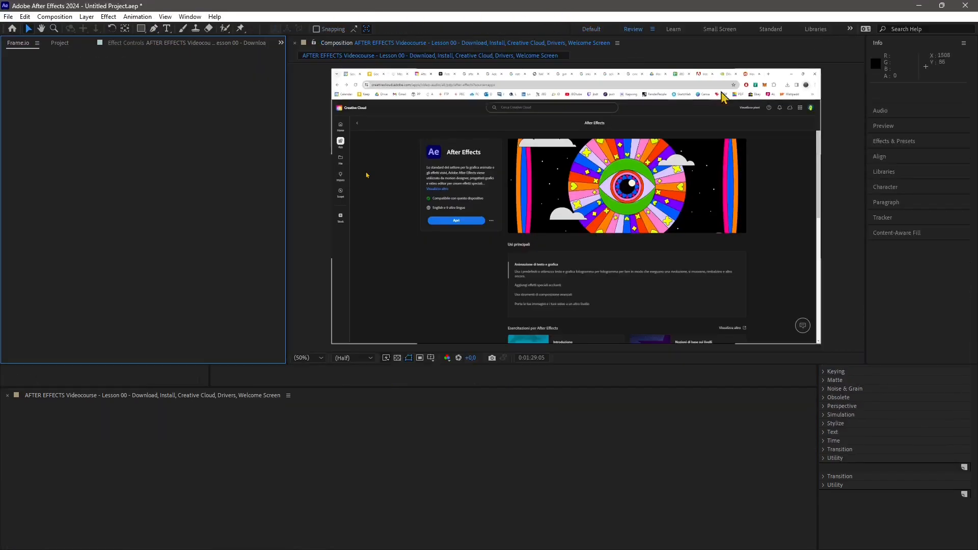
Step: Return to the Default workspace and look through the list of available workspaces, keeping Default active
click(591, 29)
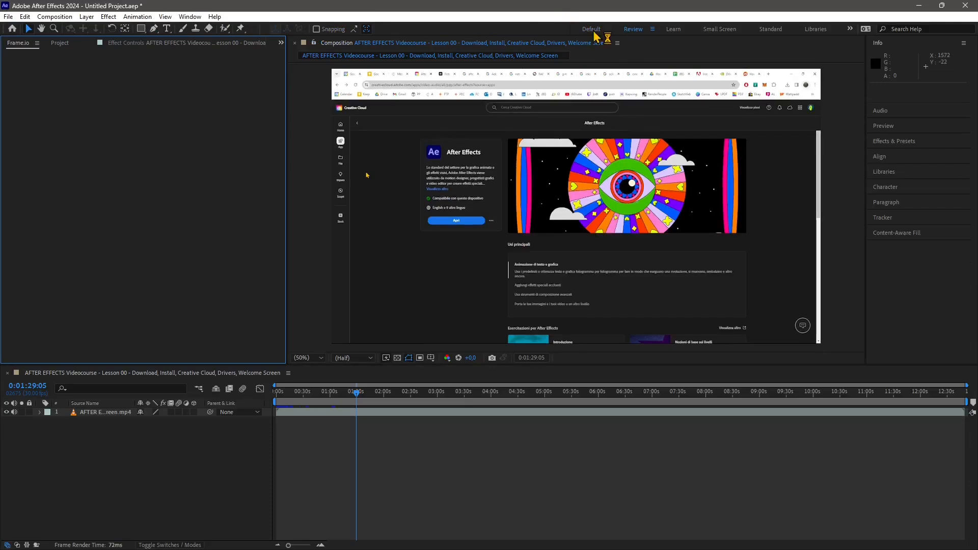
click(190, 16)
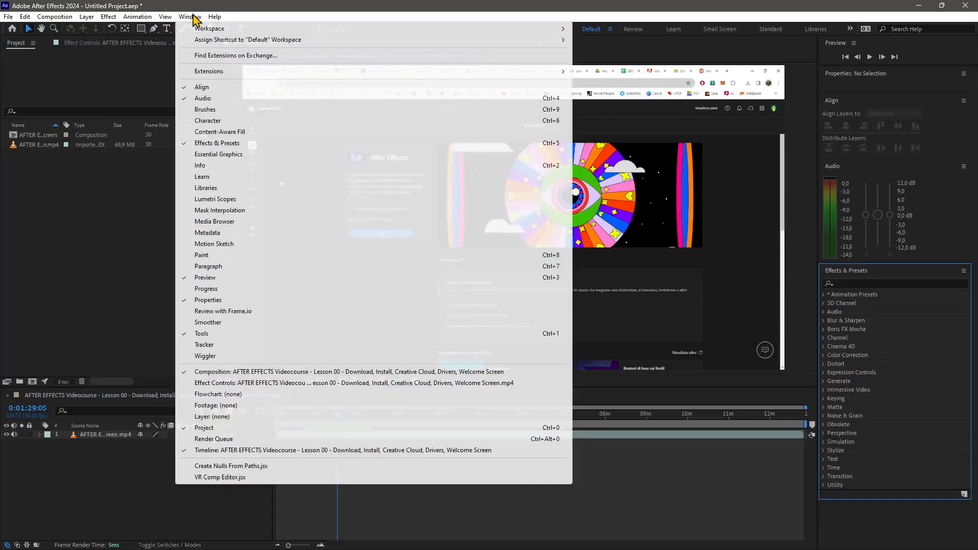
mouse_move(288, 29)
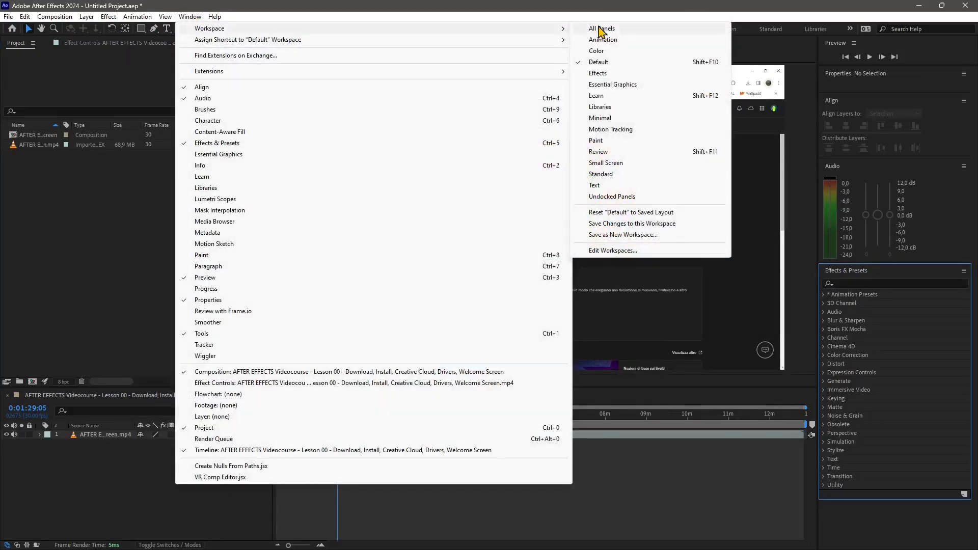
click(595, 63)
Step: Activate the Composition panel and narrow the Project panel beside it
click(228, 240)
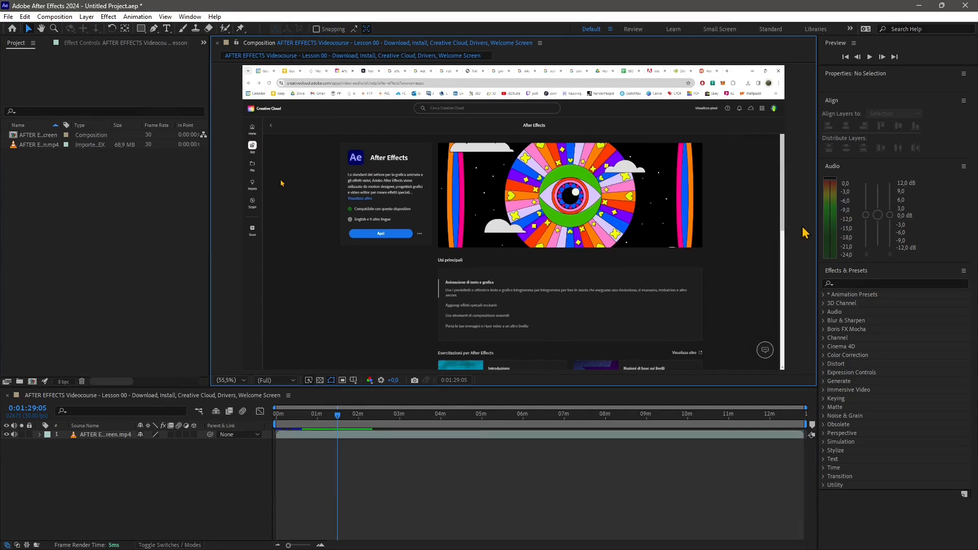
drag(209, 262, 127, 266)
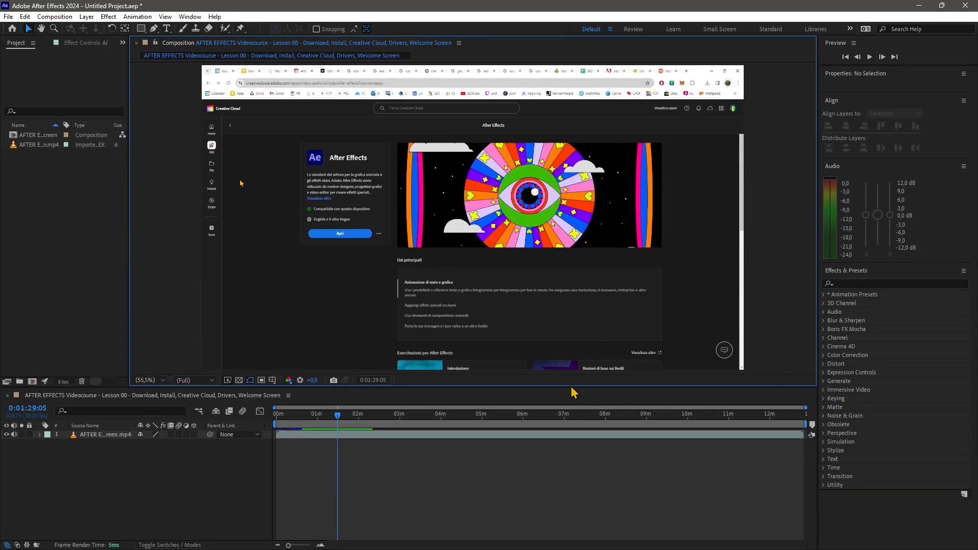
click(632, 31)
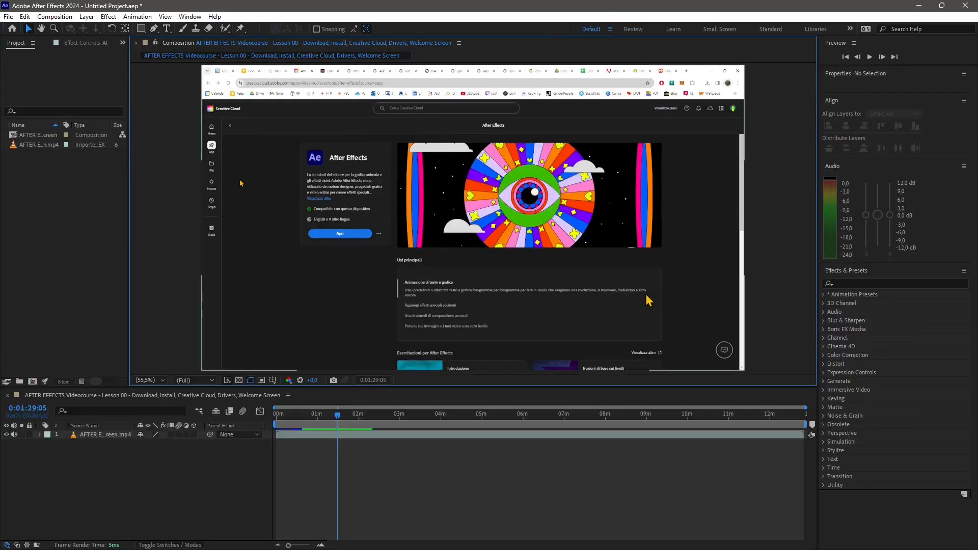
Step: Look through the application's file, composition, layer, effect and window commands
click(8, 16)
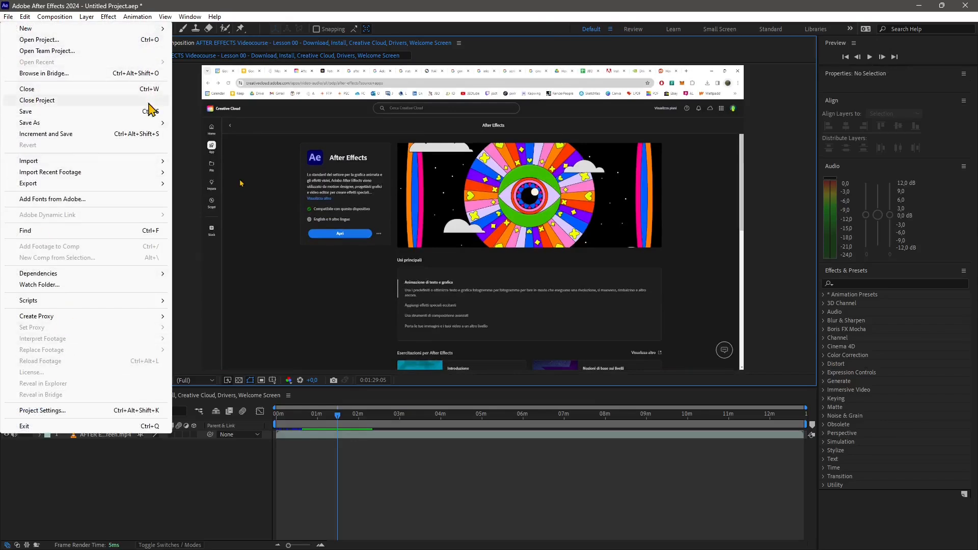
mouse_move(28, 20)
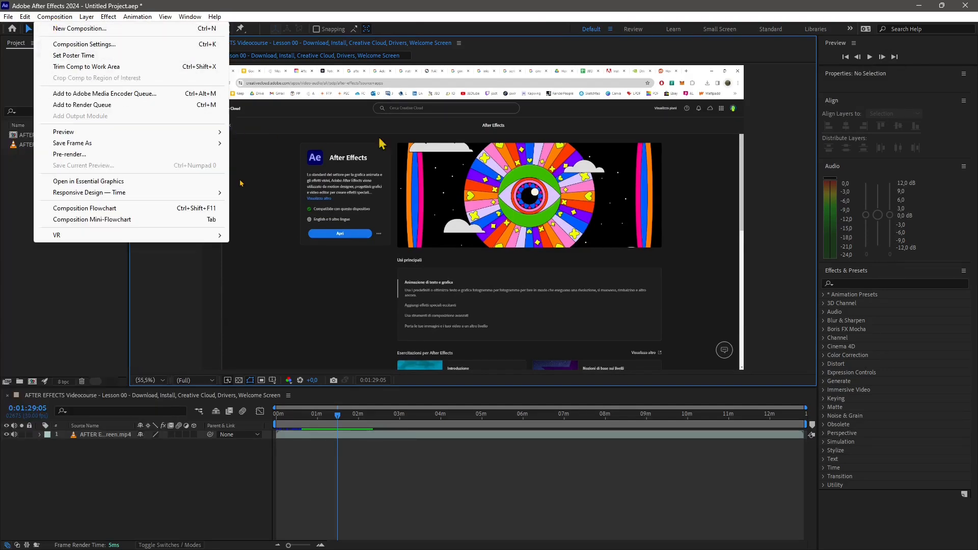
mouse_move(86, 16)
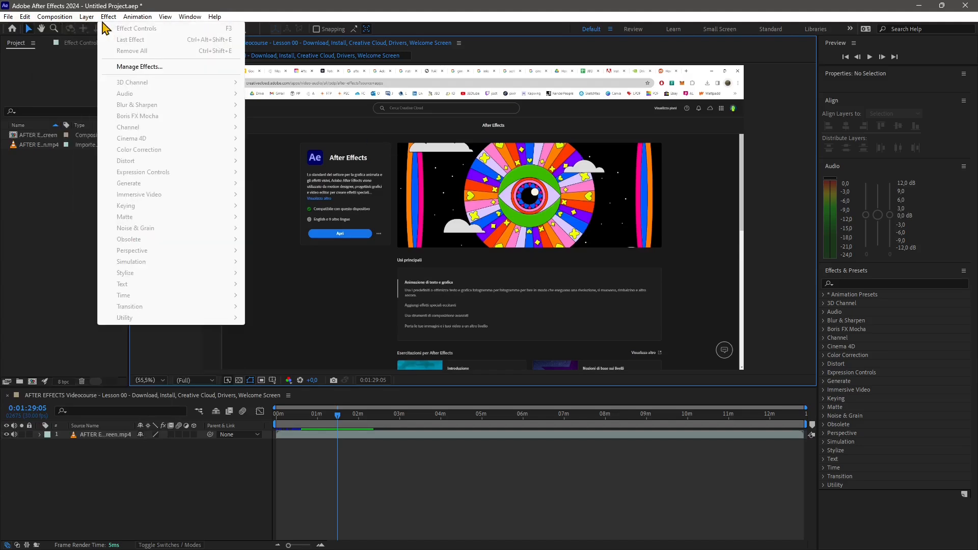
mouse_move(168, 22)
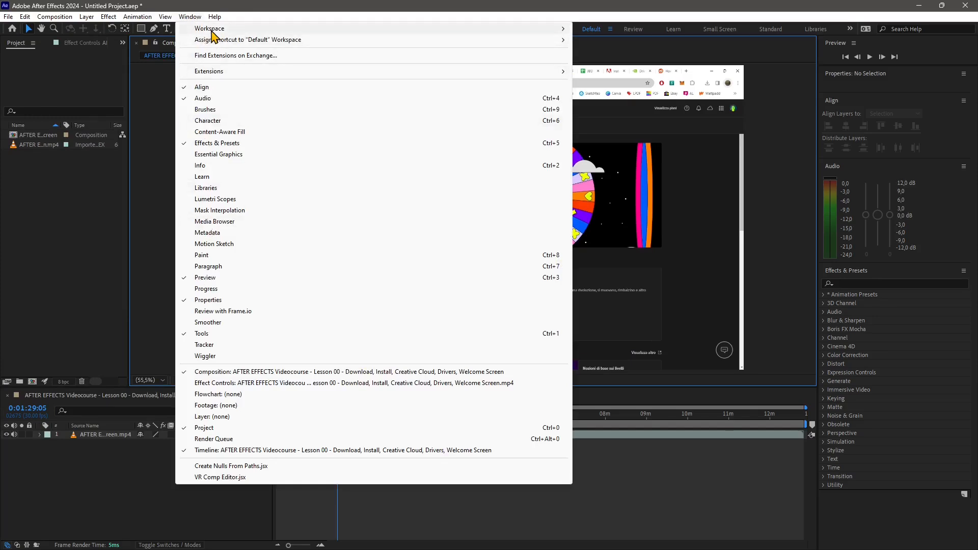
Step: Show the Tracker panel with its options expanded and collapse the Effects & Presets panel
mouse_move(213, 31)
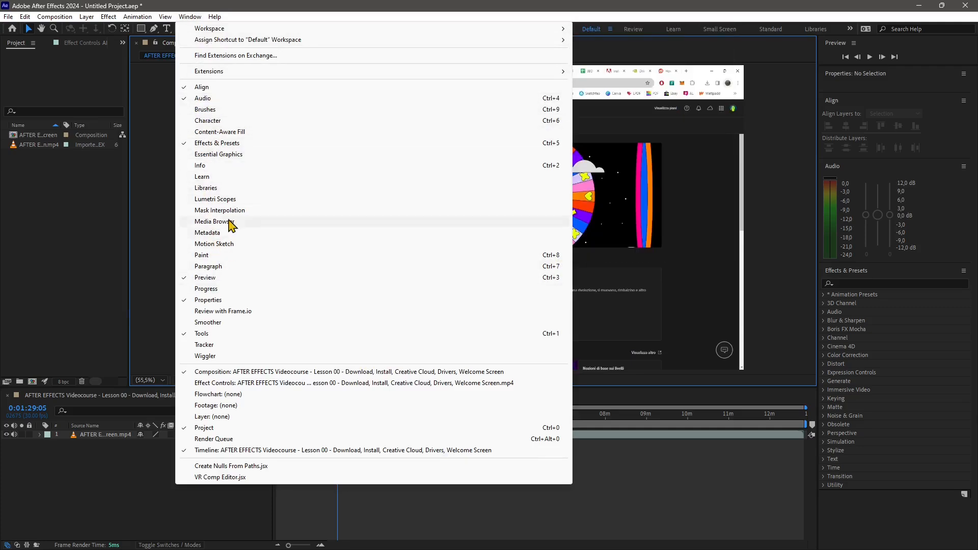
click(207, 345)
click(851, 274)
click(845, 294)
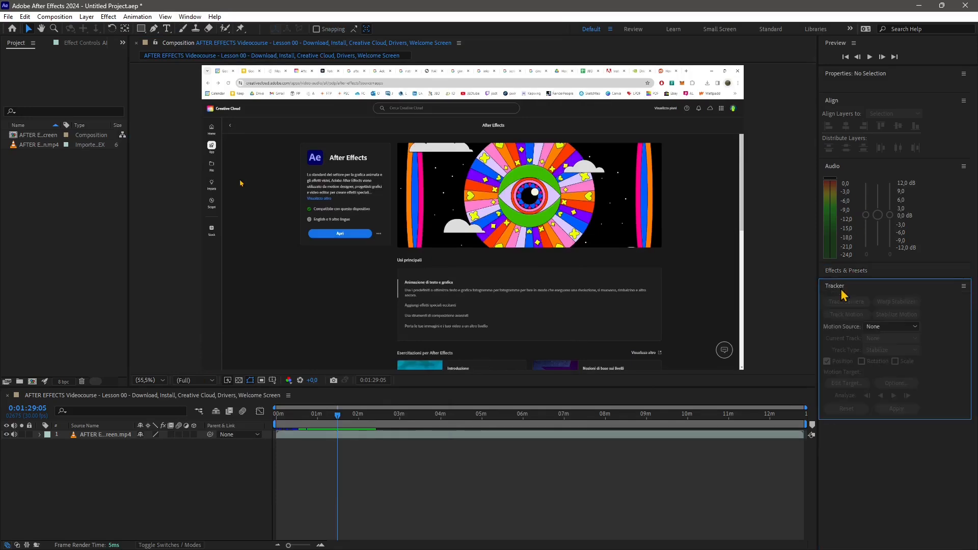
Step: Review the list of panels that can be shown and the available help resources
click(198, 18)
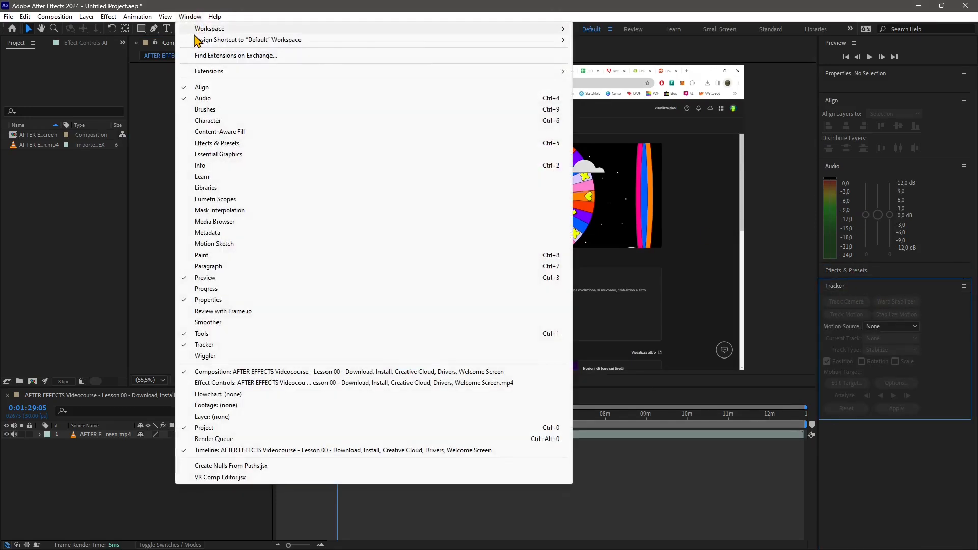
mouse_move(198, 41)
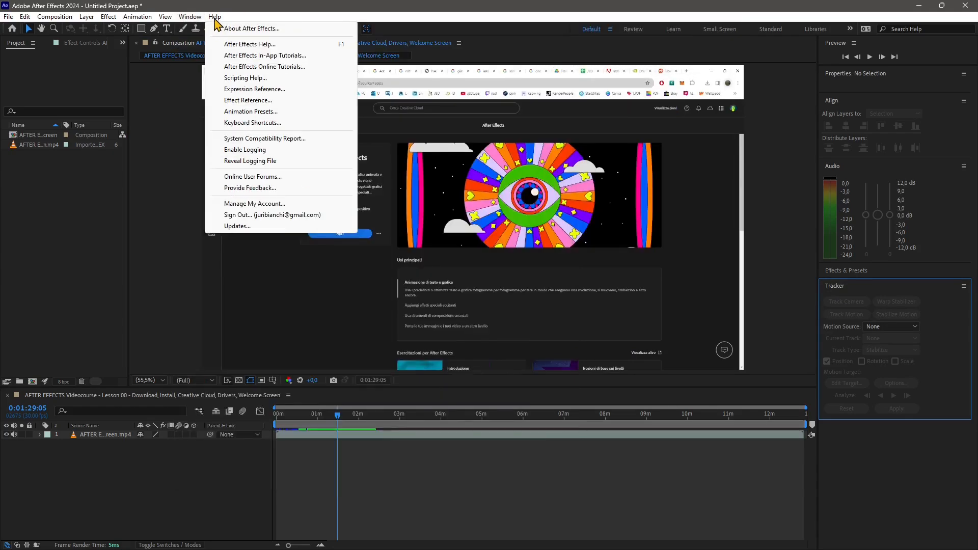
click(273, 5)
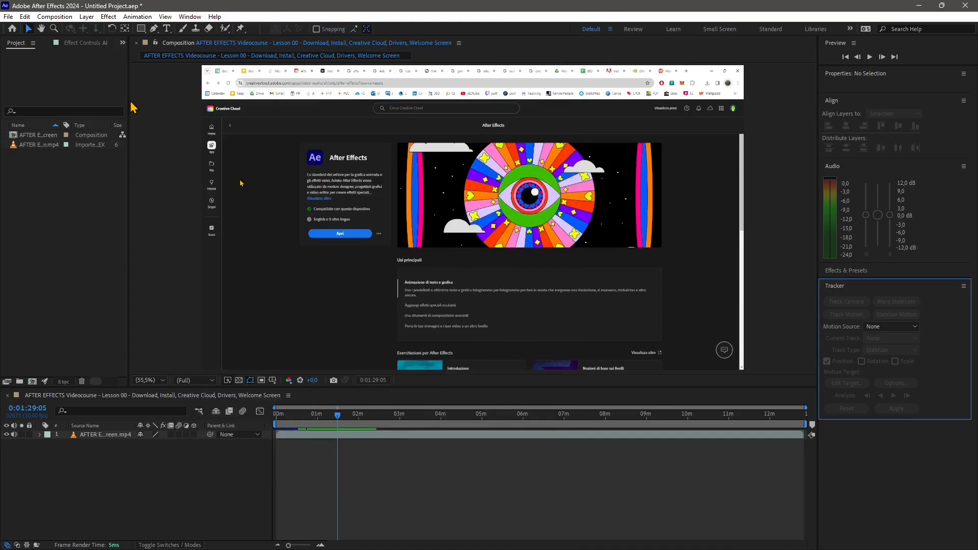
Step: Activate the Project panel and widen it by moving its border with the Composition panel
click(158, 243)
click(84, 281)
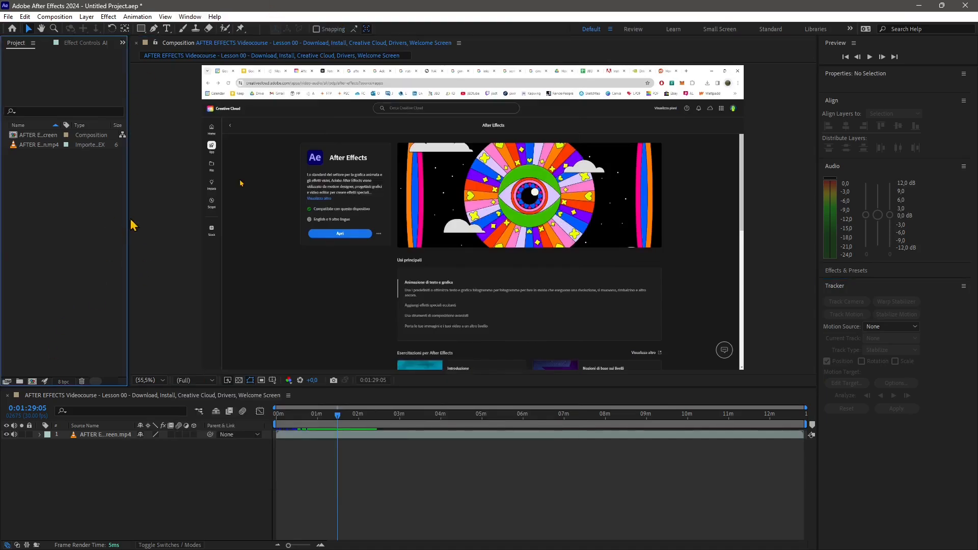
drag(129, 224, 164, 224)
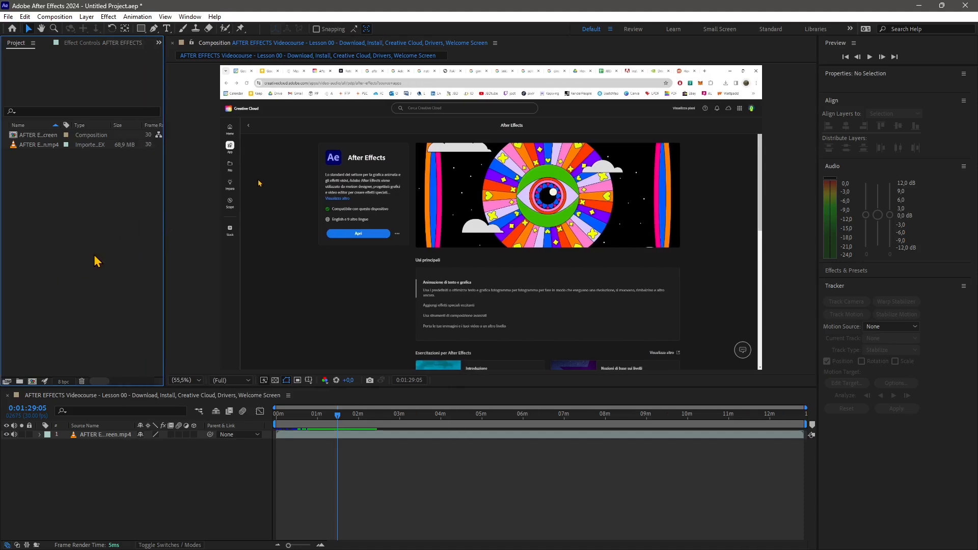